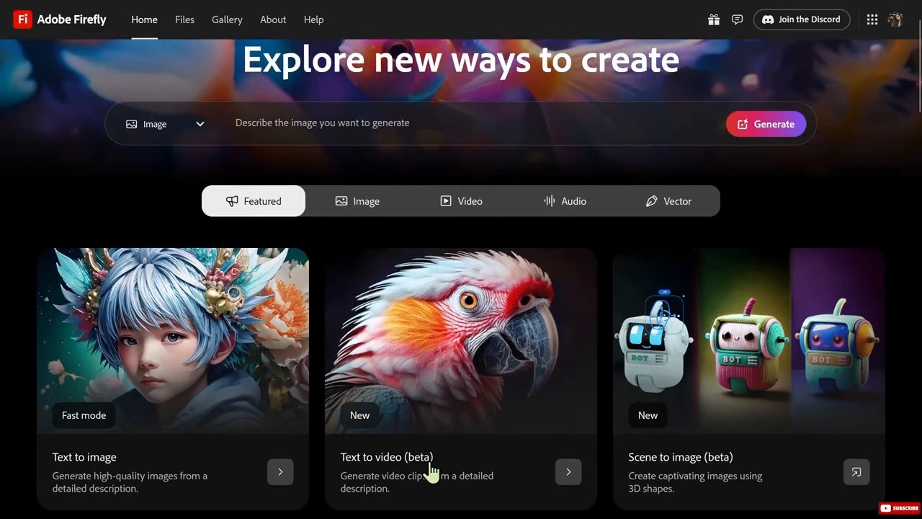
Open the Image to video (beta) tool from the featured tools.
{"action": "scroll", "coordinate": [481, 411], "scroll_direction": "down", "scroll_amount": 1}
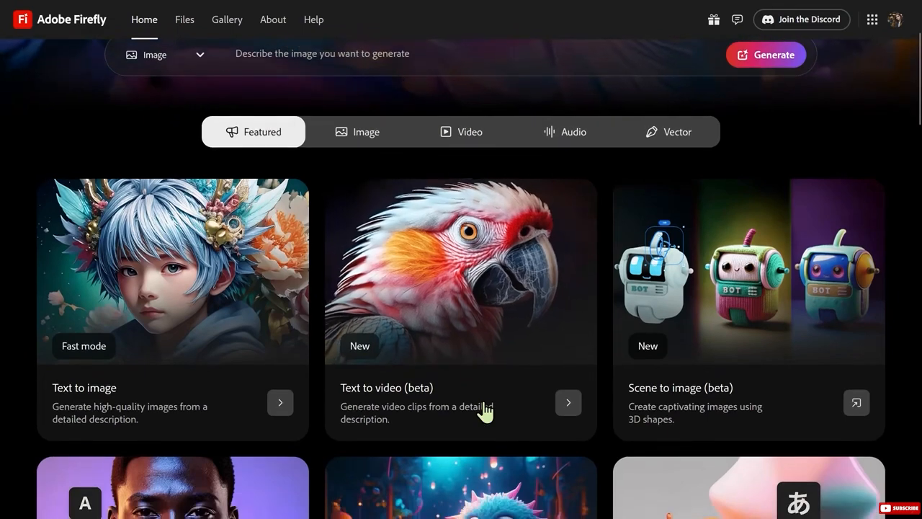
{"action": "scroll", "coordinate": [485, 411], "scroll_direction": "down", "scroll_amount": 3}
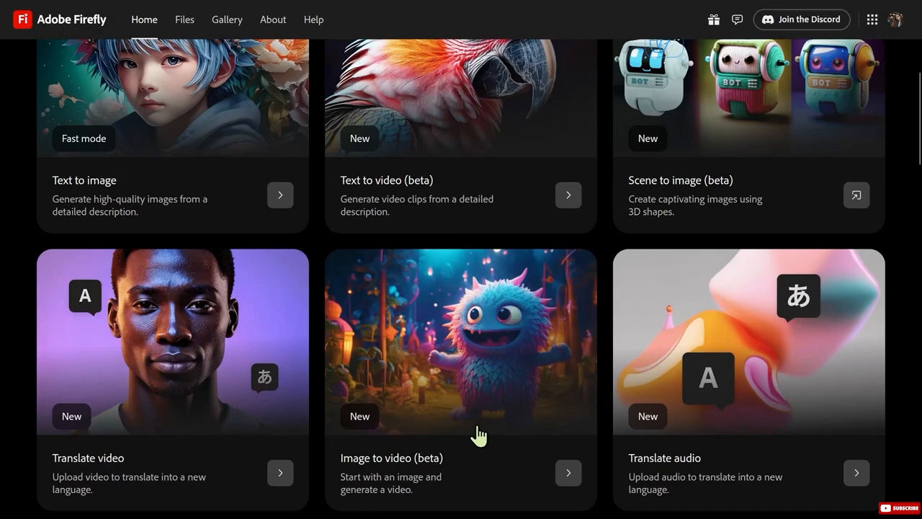
{"action": "left_click", "coordinate": [478, 381]}
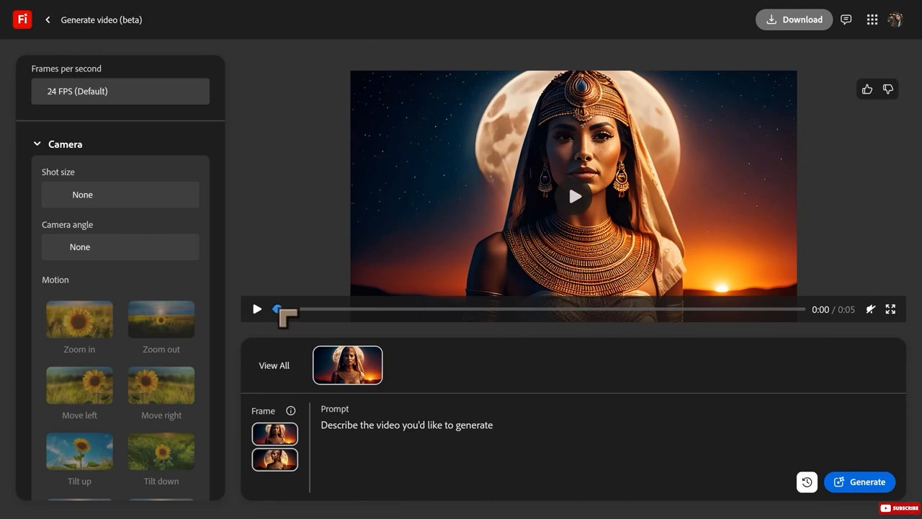
Scrub through and replay the generated clip of the woman in gold jewellery in front of the moon.
{"action": "left_click_drag", "start_coordinate": [279, 311], "coordinate": [848, 327]}
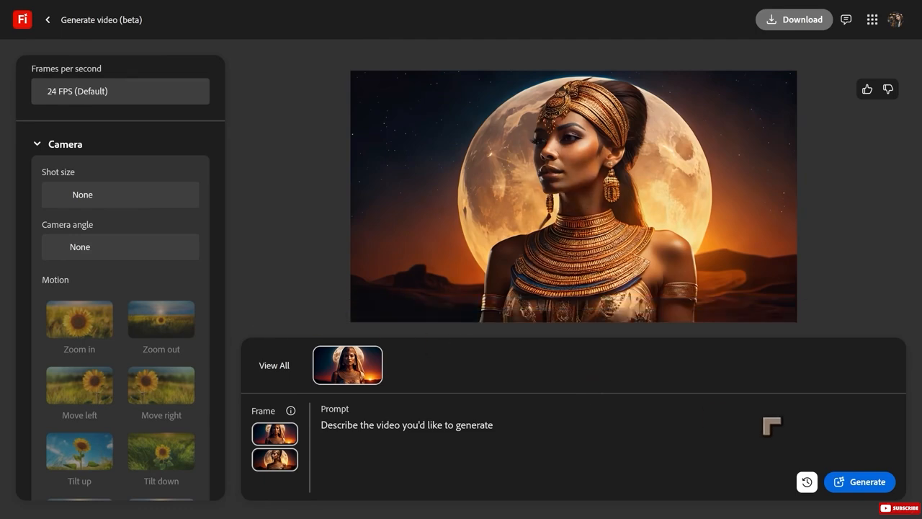
{"action": "left_click", "coordinate": [564, 217]}
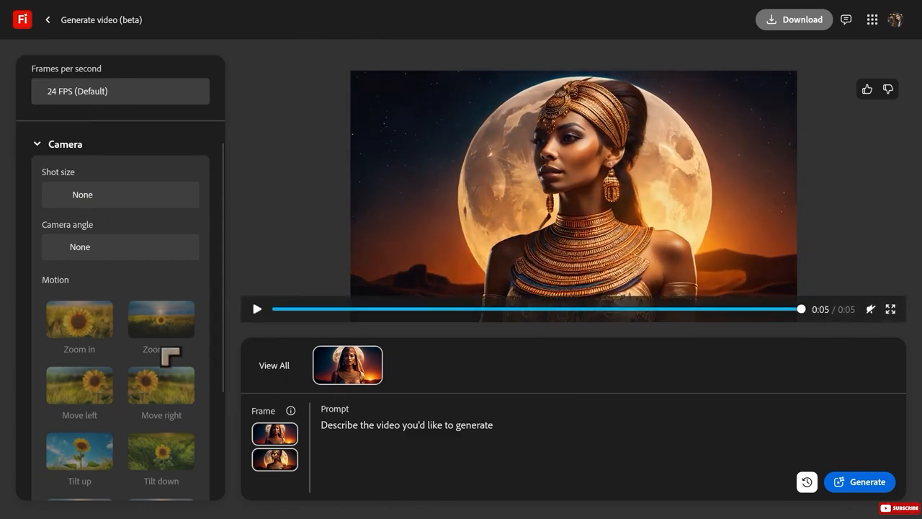
{"action": "left_click", "coordinate": [258, 310]}
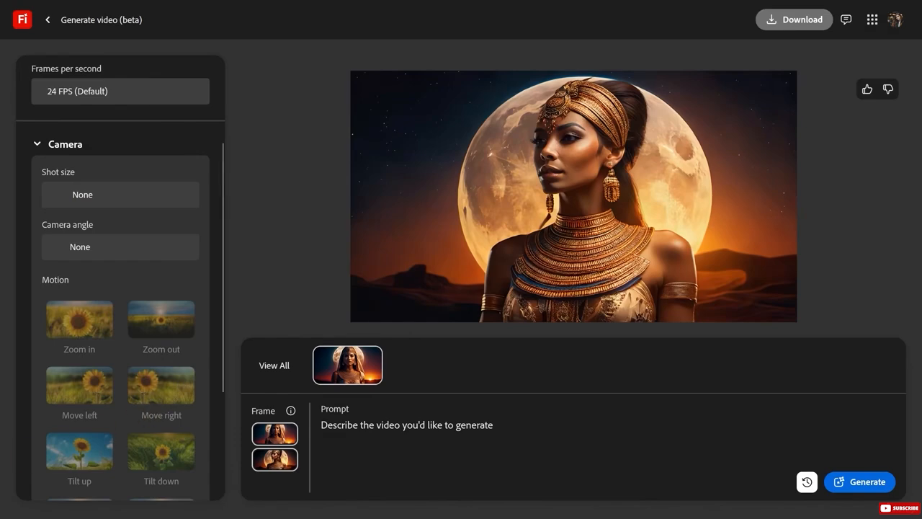
{"action": "mouse_move", "coordinate": [331, 297]}
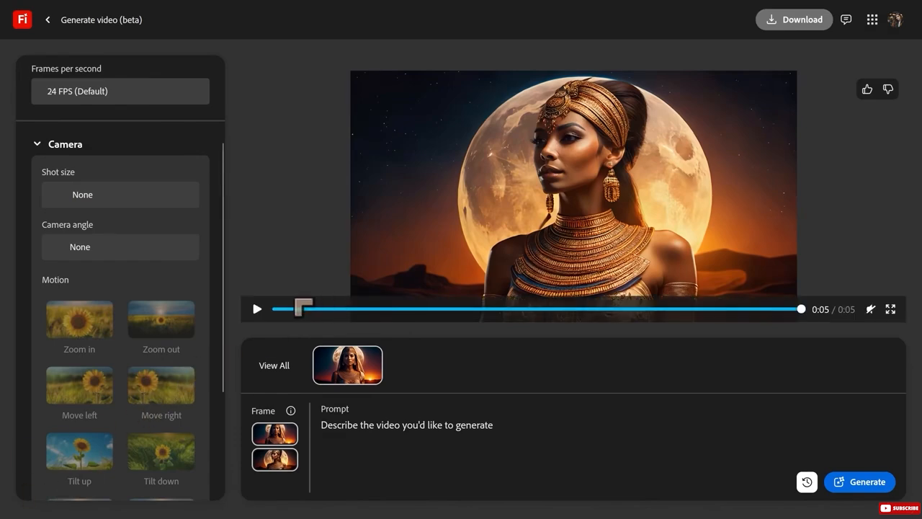
{"action": "left_click", "coordinate": [258, 309]}
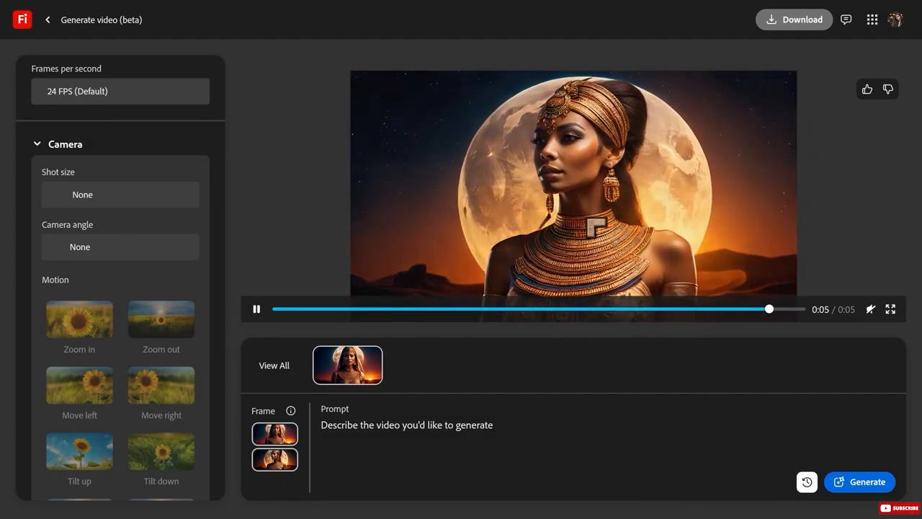
{"action": "left_click", "coordinate": [256, 309]}
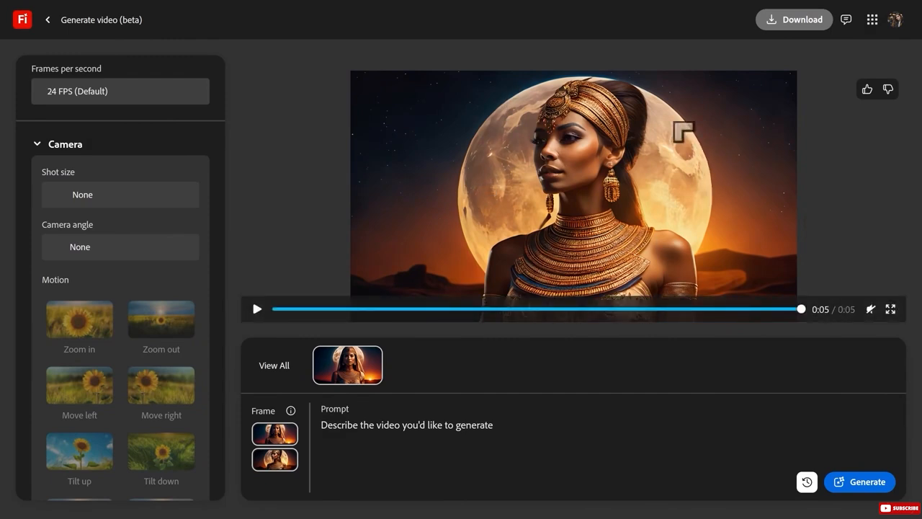
{"action": "left_click", "coordinate": [291, 309]}
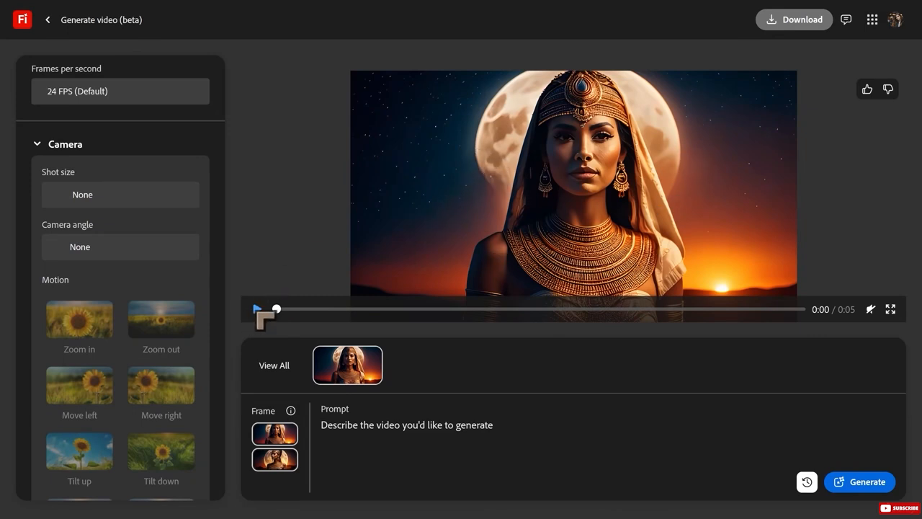
{"action": "left_click", "coordinate": [258, 310]}
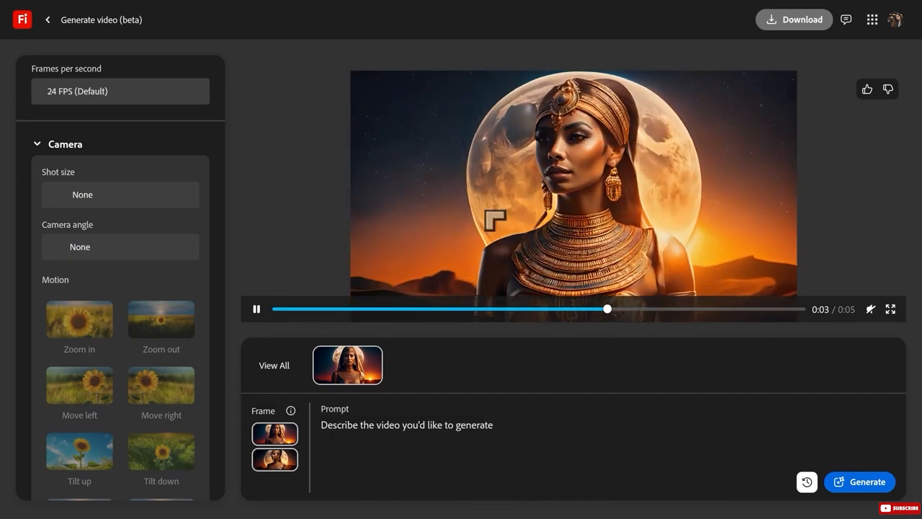
{"action": "left_click", "coordinate": [257, 310]}
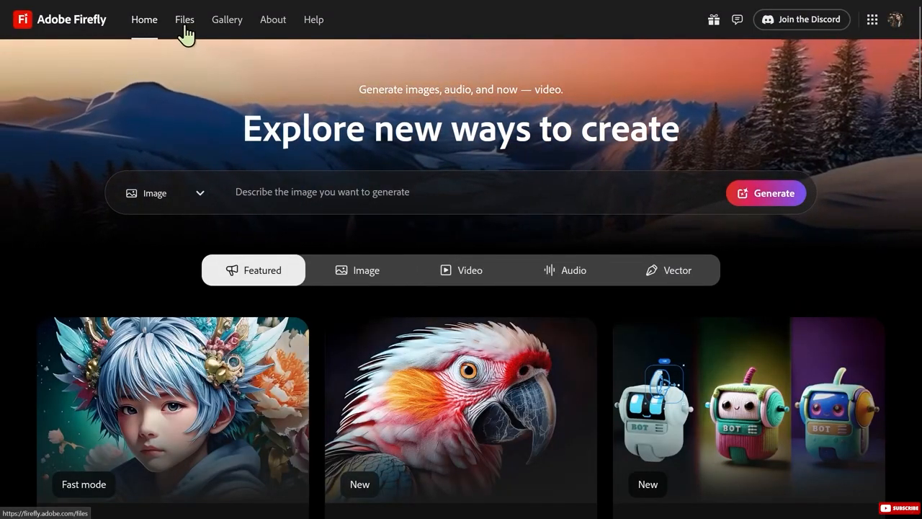
Open the oldest "A handsome man with..." video from the generation history and play it.
{"action": "left_click", "coordinate": [185, 21]}
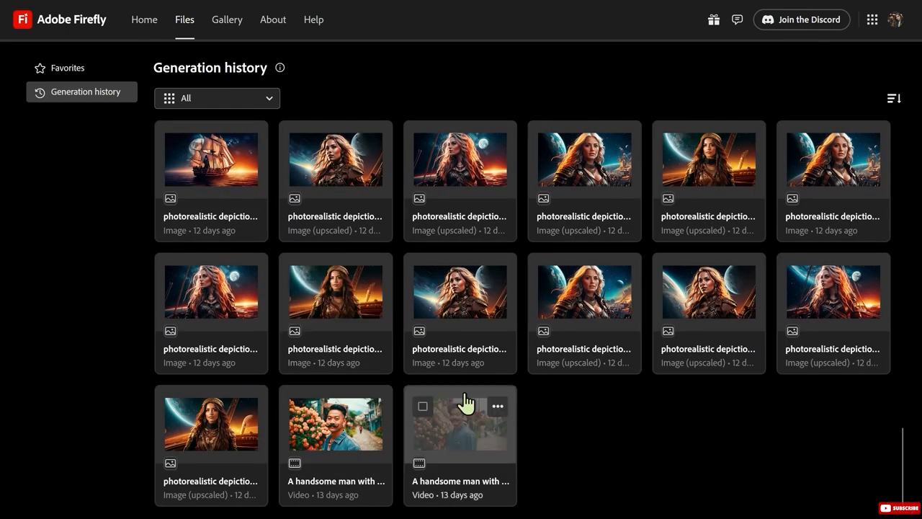
{"action": "left_click", "coordinate": [469, 443]}
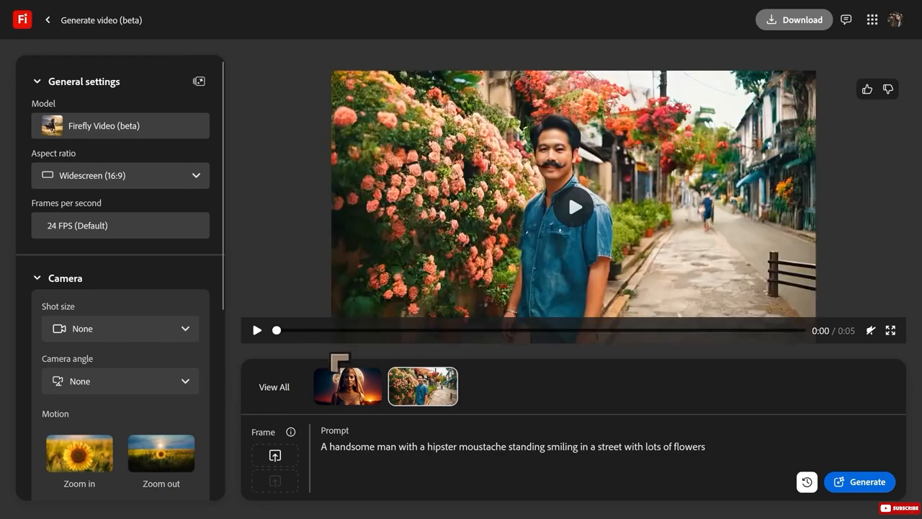
{"action": "mouse_move", "coordinate": [443, 395]}
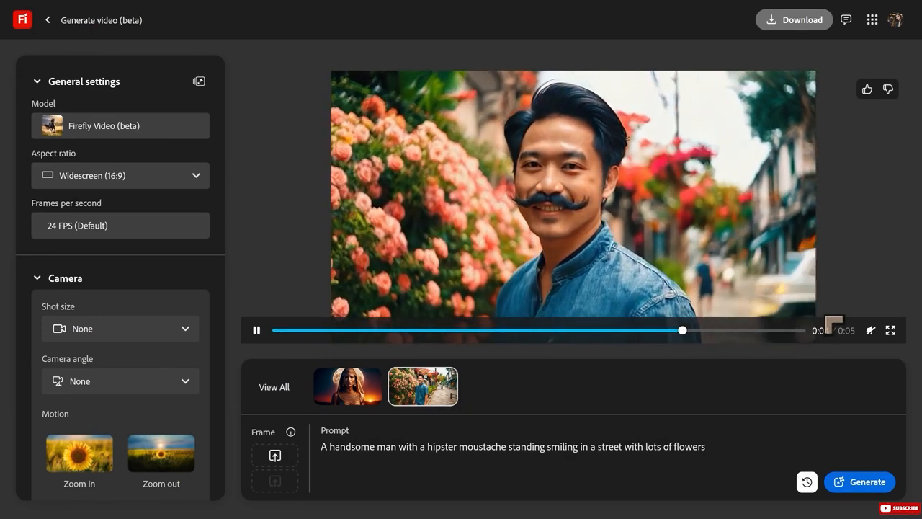
{"action": "left_click", "coordinate": [257, 331]}
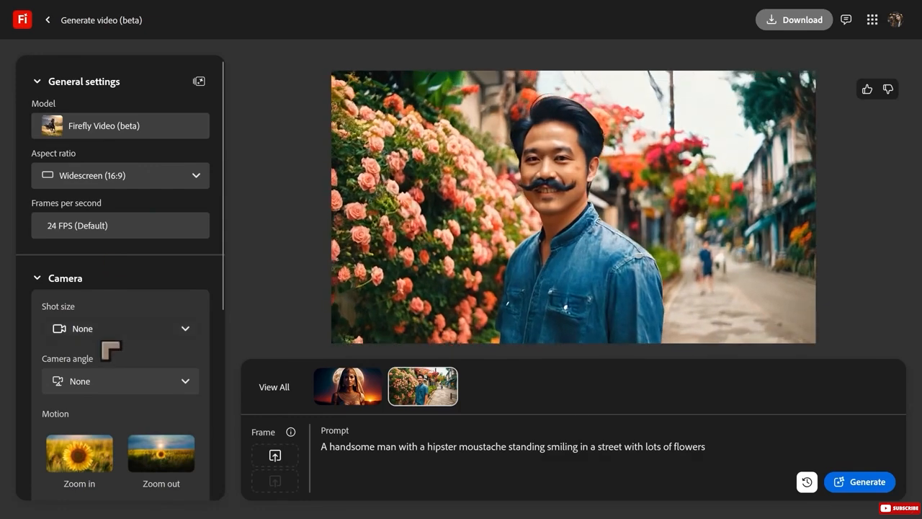
Examine the general, camera, motion and advanced settings available for video generation.
{"action": "scroll", "coordinate": [113, 346], "scroll_direction": "down", "scroll_amount": 2}
{"action": "scroll", "coordinate": [103, 323], "scroll_direction": "up", "scroll_amount": 2}
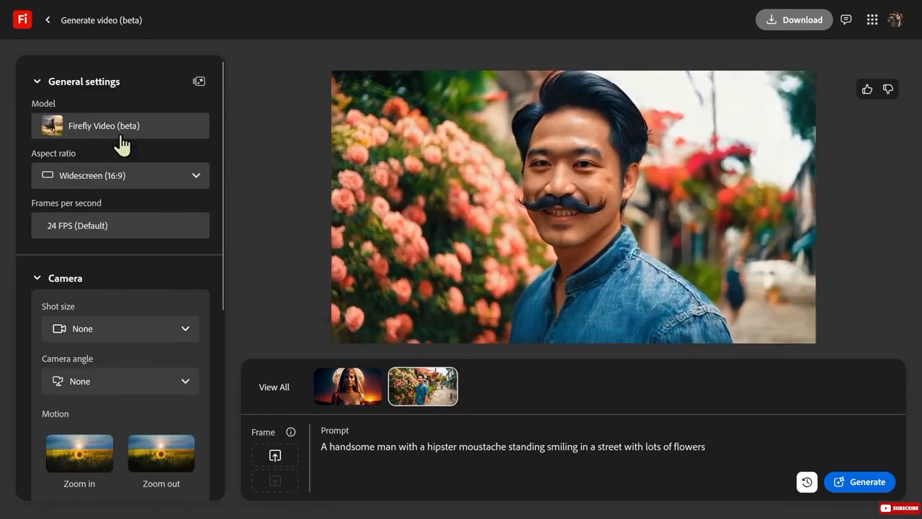
{"action": "scroll", "coordinate": [119, 144], "scroll_direction": "down", "scroll_amount": 5}
{"action": "scroll", "coordinate": [133, 308], "scroll_direction": "down", "scroll_amount": 1}
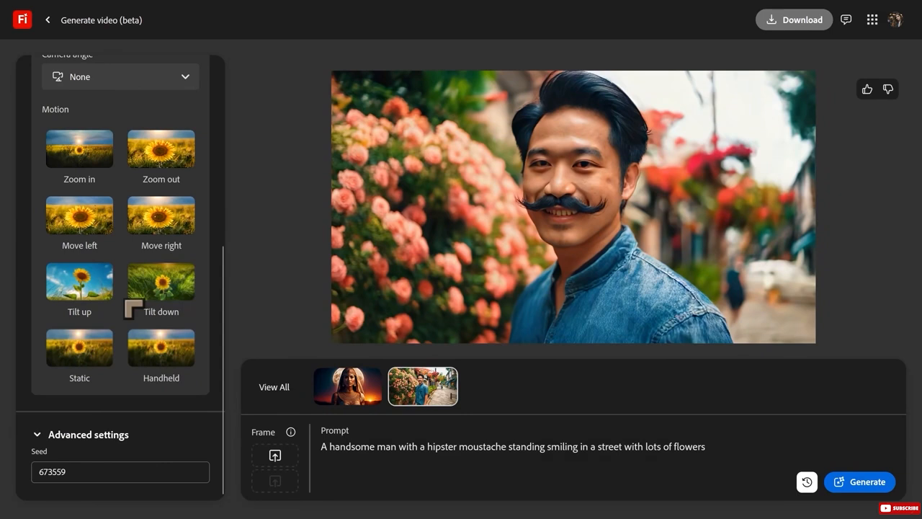
{"action": "scroll", "coordinate": [134, 308], "scroll_direction": "up", "scroll_amount": 4}
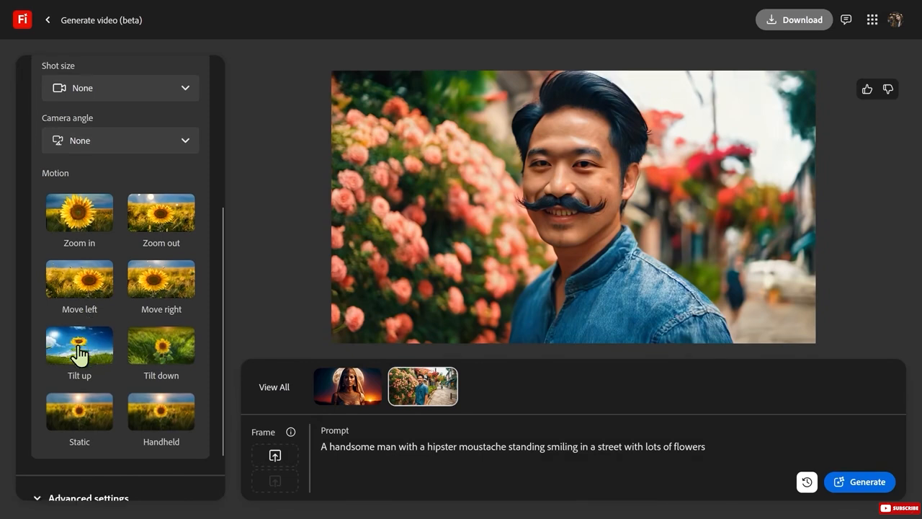
{"action": "scroll", "coordinate": [80, 309], "scroll_direction": "down", "scroll_amount": 2}
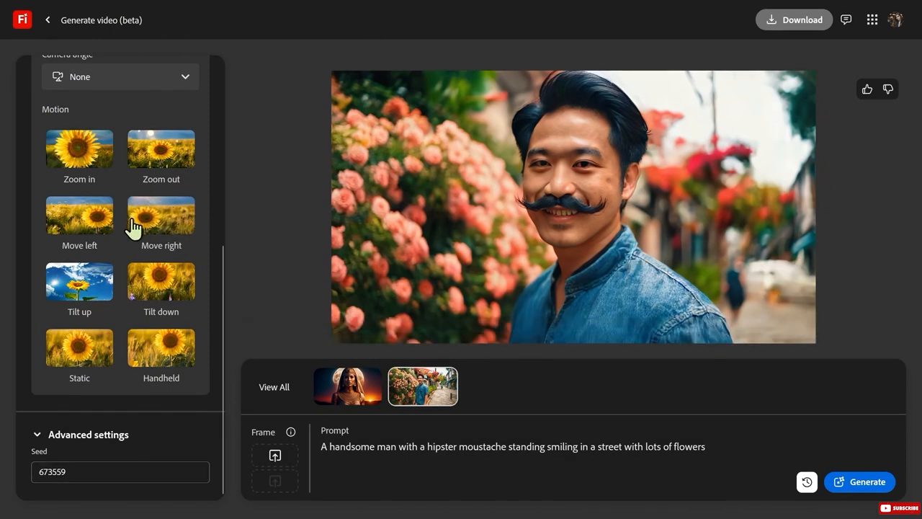
{"action": "scroll", "coordinate": [134, 229], "scroll_direction": "up", "scroll_amount": 1}
{"action": "scroll", "coordinate": [129, 233], "scroll_direction": "down", "scroll_amount": 1}
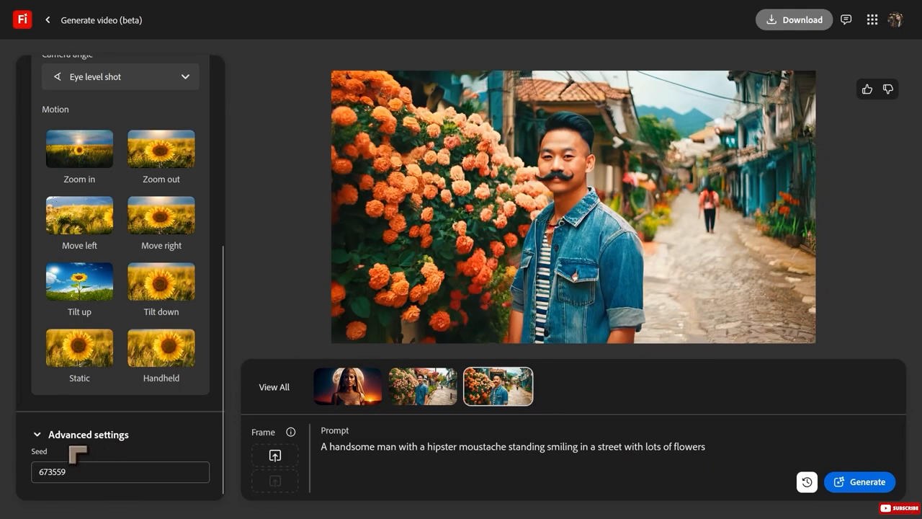
Expand the advanced settings and select the seed value.
{"action": "scroll", "coordinate": [47, 441], "scroll_direction": "up", "scroll_amount": 5}
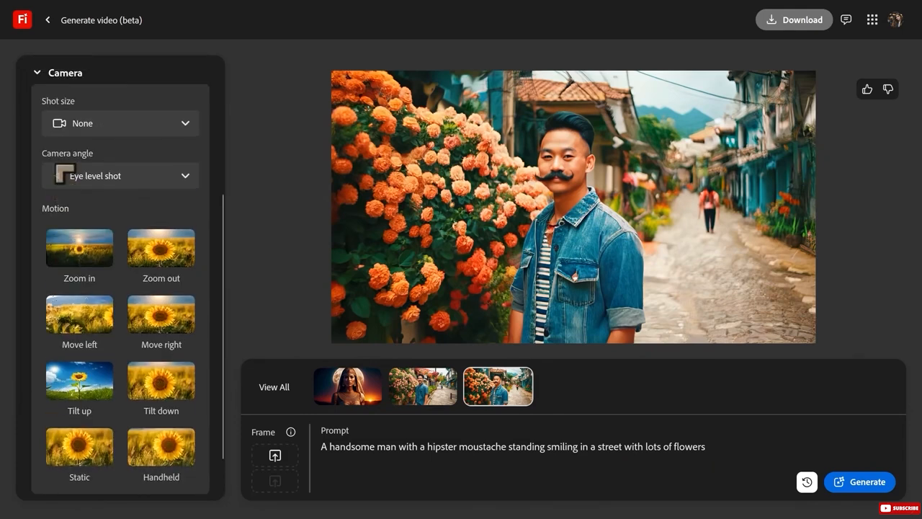
{"action": "scroll", "coordinate": [96, 229], "scroll_direction": "down", "scroll_amount": 4}
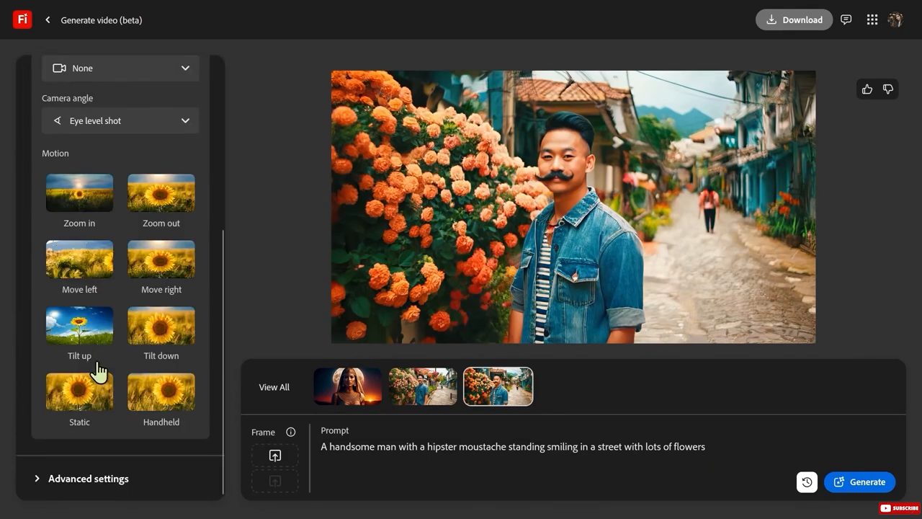
{"action": "left_click", "coordinate": [72, 481]}
{"action": "double_click", "coordinate": [41, 472]}
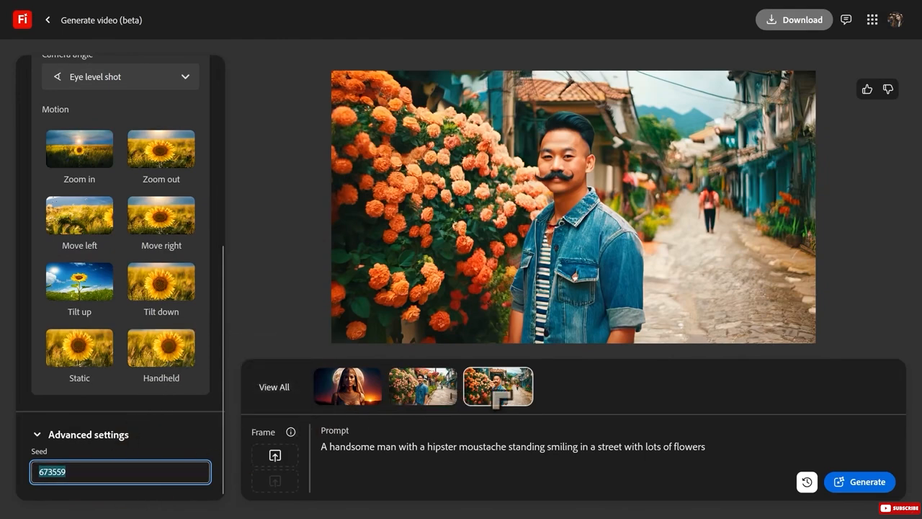
Examine the general and camera settings of the newer flower street video, including the list of camera angle options.
{"action": "mouse_move", "coordinate": [366, 216]}
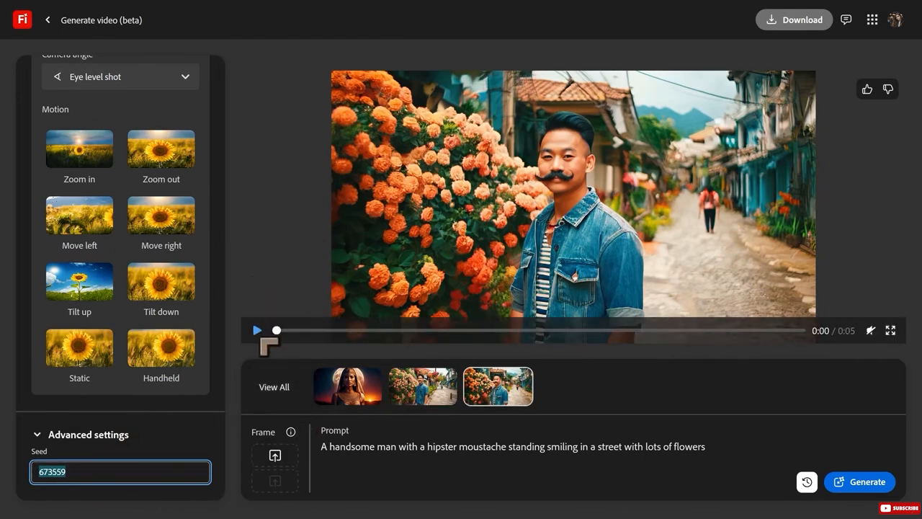
{"action": "scroll", "coordinate": [101, 245], "scroll_direction": "up", "scroll_amount": 3}
{"action": "scroll", "coordinate": [105, 248], "scroll_direction": "up", "scroll_amount": 3}
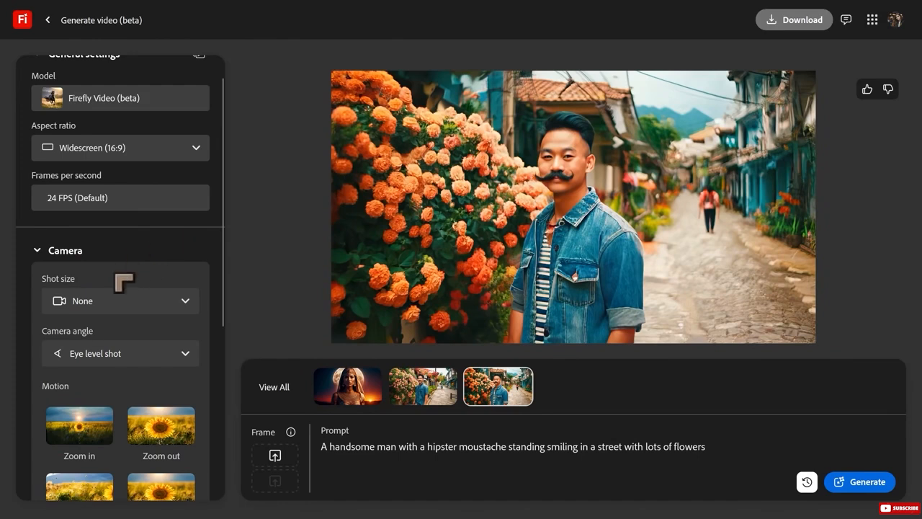
{"action": "scroll", "coordinate": [106, 402], "scroll_direction": "down", "scroll_amount": 5}
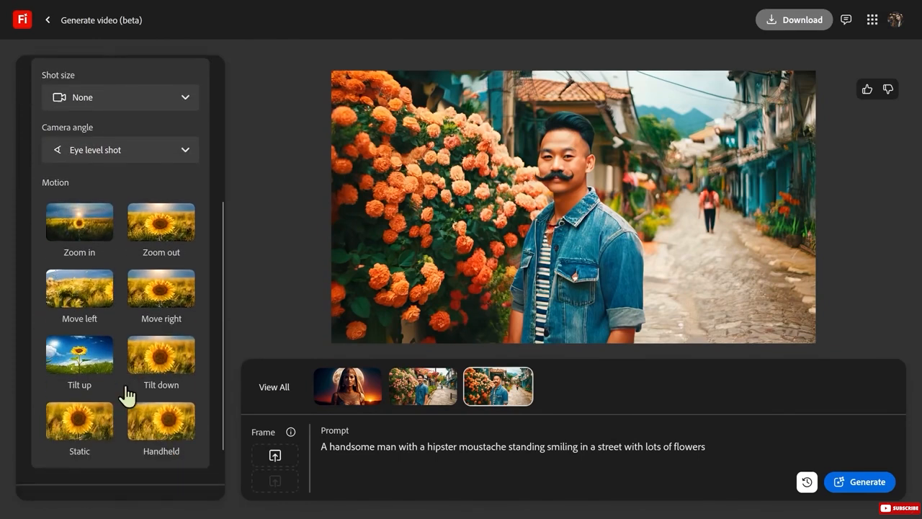
{"action": "scroll", "coordinate": [126, 278], "scroll_direction": "up", "scroll_amount": 2}
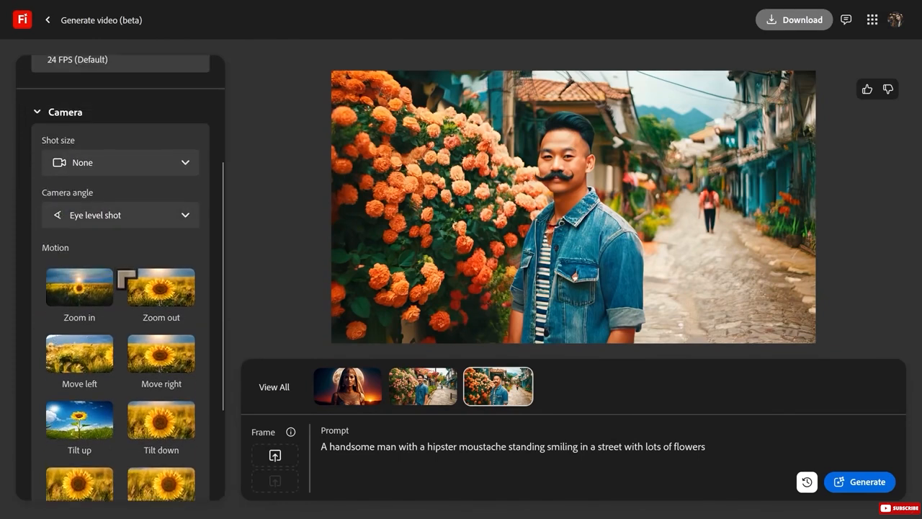
{"action": "left_click", "coordinate": [115, 224]}
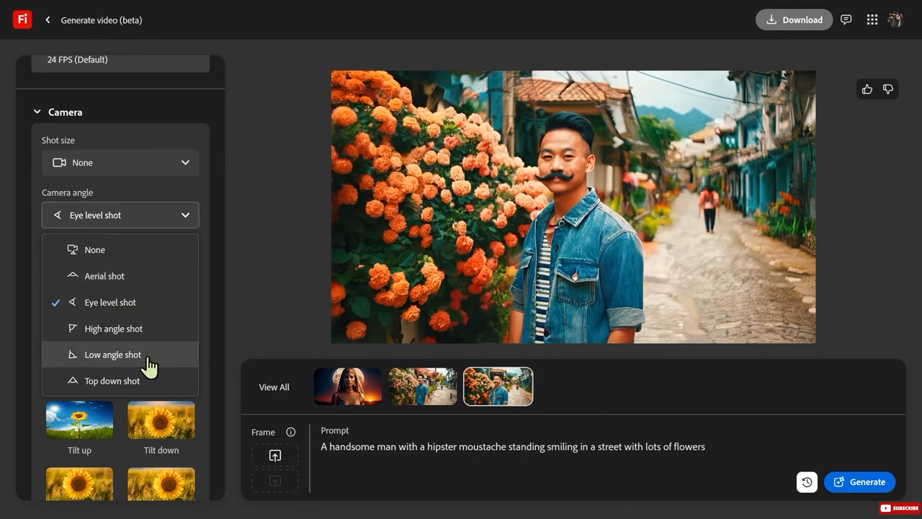
{"action": "scroll", "coordinate": [123, 186], "scroll_direction": "up", "scroll_amount": 4}
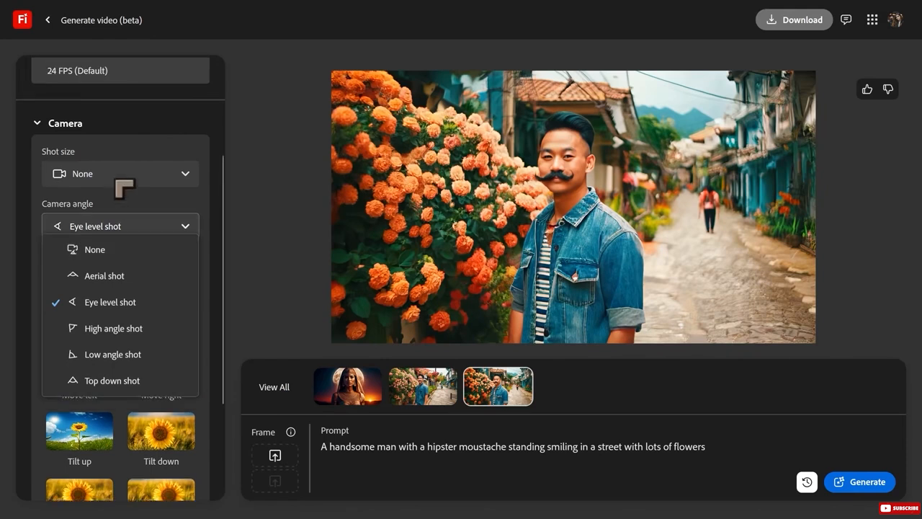
{"action": "scroll", "coordinate": [128, 209], "scroll_direction": "down", "scroll_amount": 3}
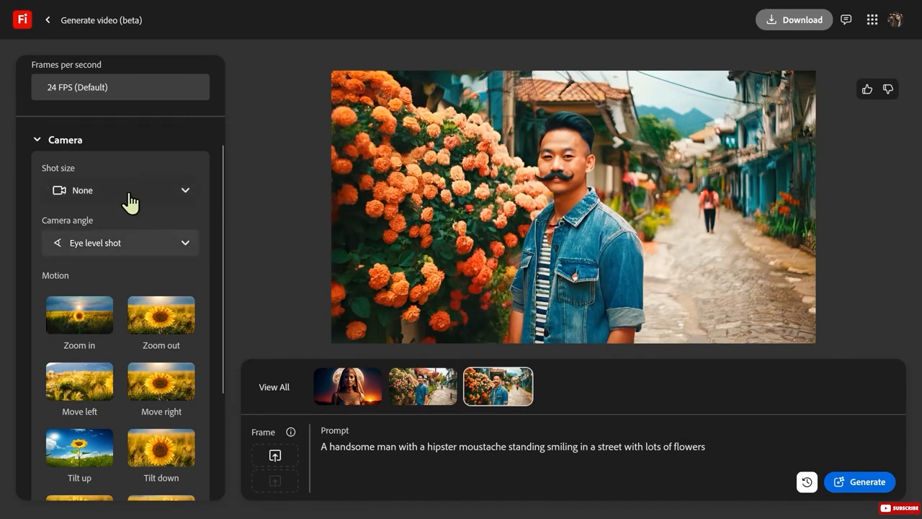
{"action": "left_click", "coordinate": [107, 245]}
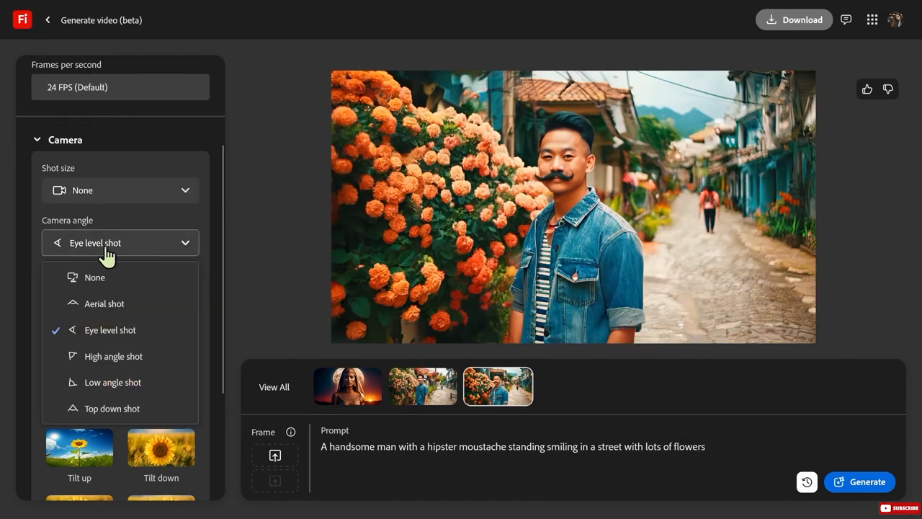
{"action": "left_click", "coordinate": [105, 245]}
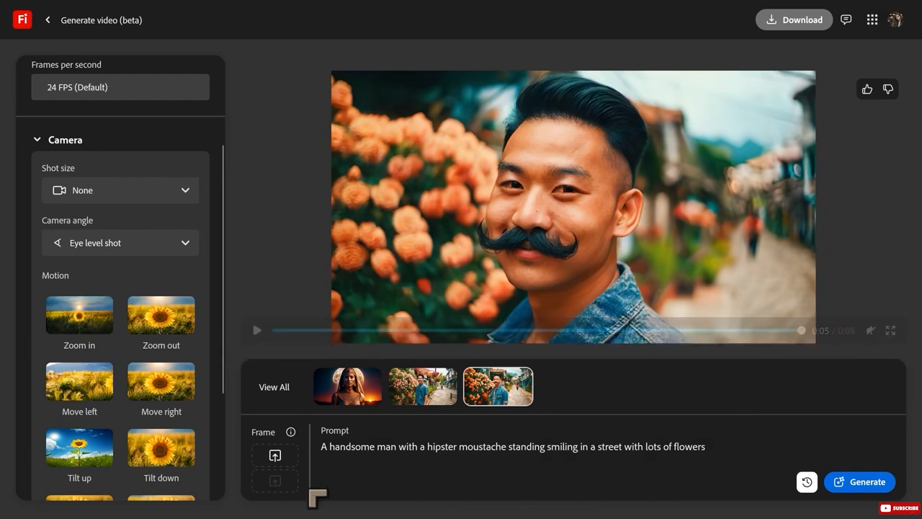
Play the generated clip of the man with a clock for a head.
{"action": "scroll", "coordinate": [153, 492], "scroll_direction": "down", "scroll_amount": 3}
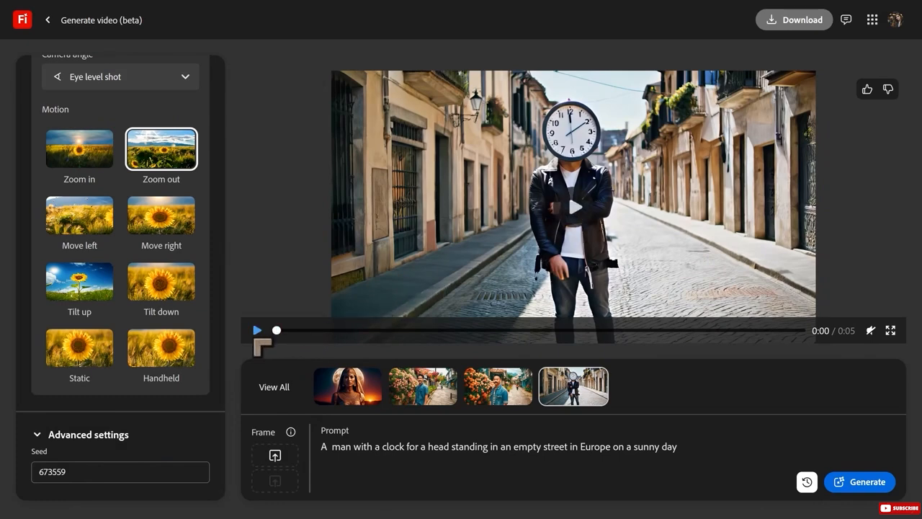
{"action": "left_click", "coordinate": [257, 330]}
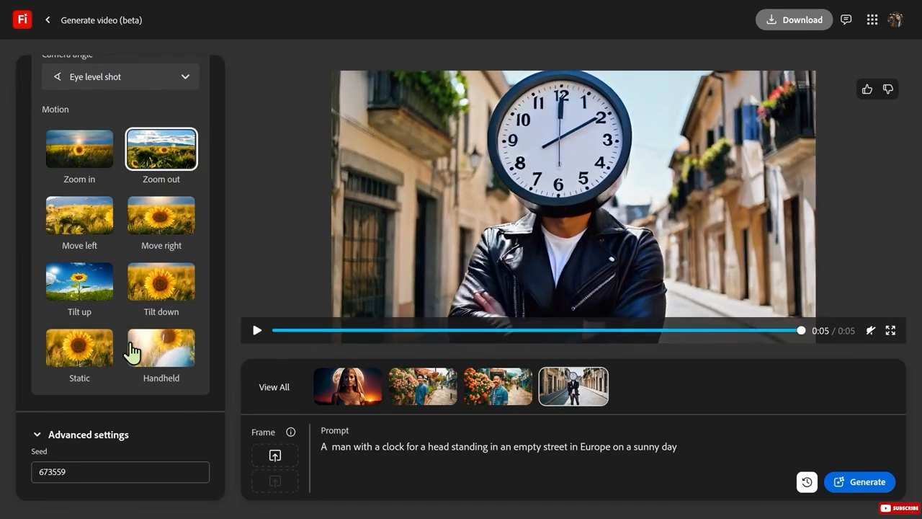
Review the camera and motion settings of the clock-head video and replay its clip.
{"action": "scroll", "coordinate": [123, 177], "scroll_direction": "up", "scroll_amount": 3}
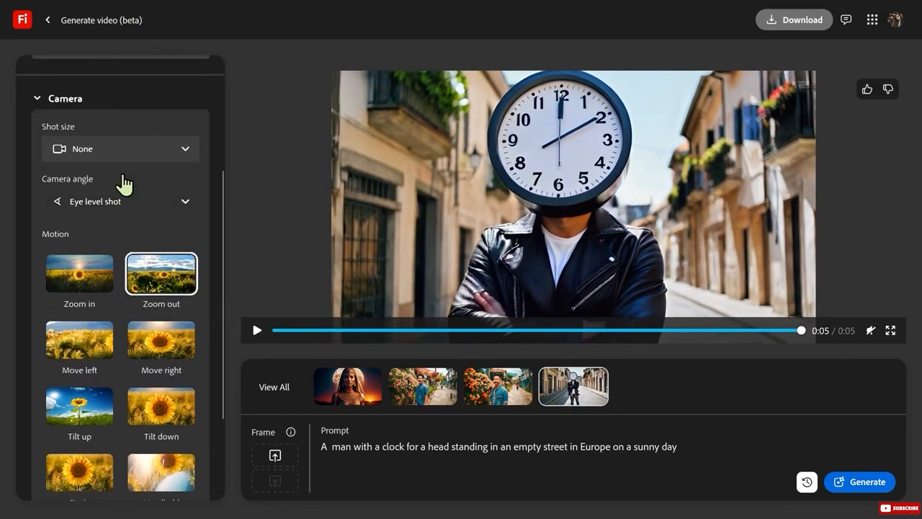
{"action": "scroll", "coordinate": [124, 185], "scroll_direction": "up", "scroll_amount": 1}
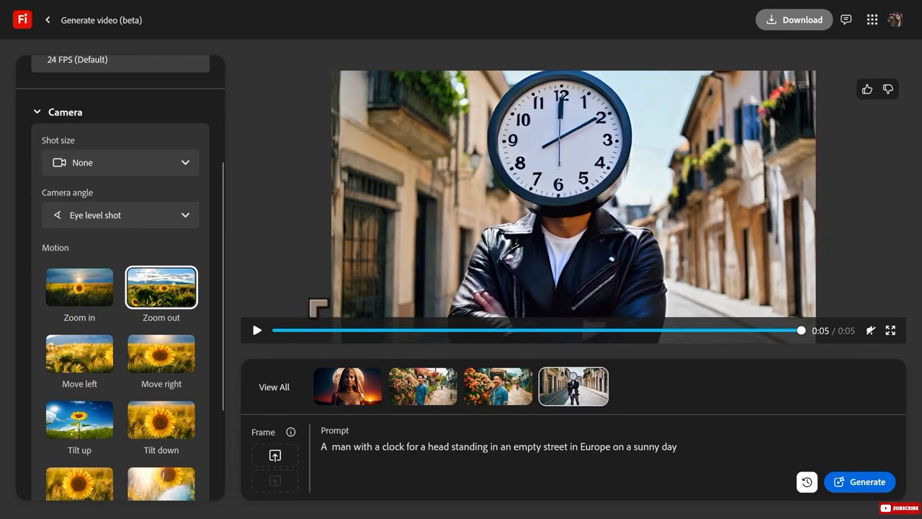
{"action": "left_click", "coordinate": [257, 330]}
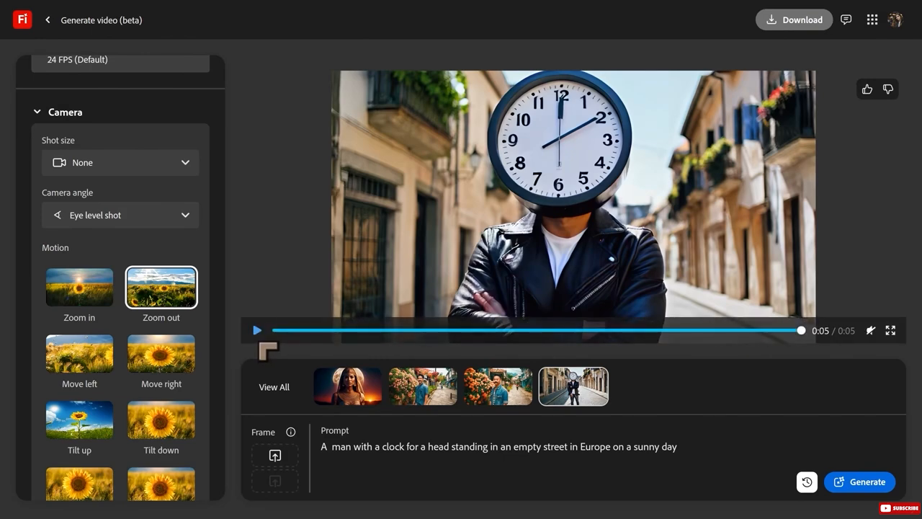
{"action": "left_click", "coordinate": [258, 330]}
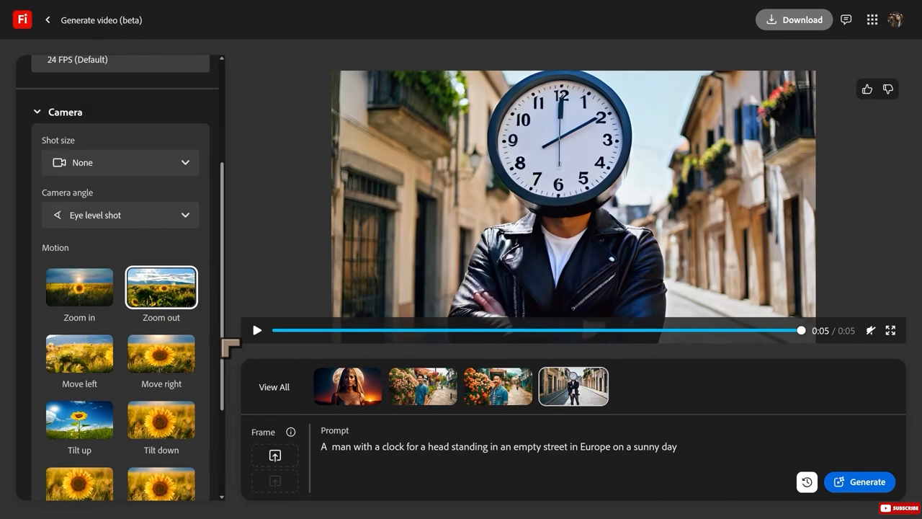
{"action": "left_click", "coordinate": [256, 330]}
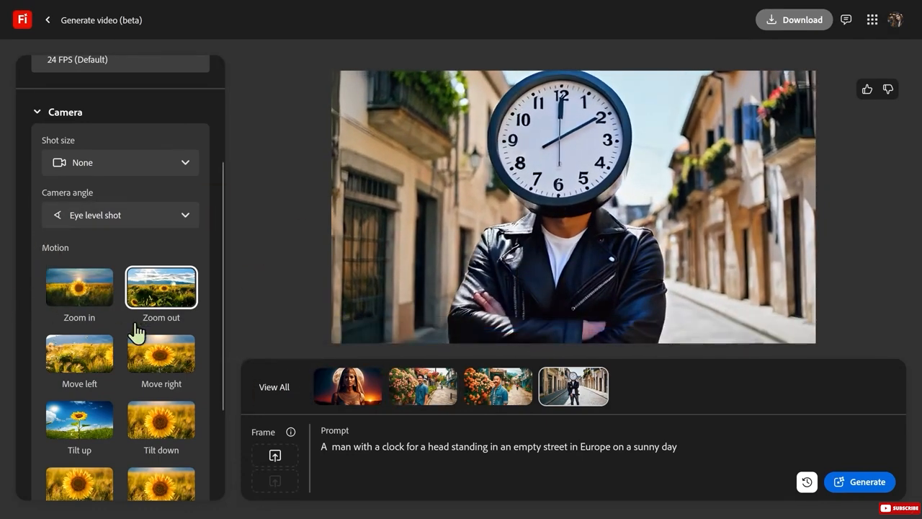
Remove the Zoom out motion, keep the seed 673559, and generate the clock-head man video again.
{"action": "scroll", "coordinate": [104, 417], "scroll_direction": "down", "scroll_amount": 2}
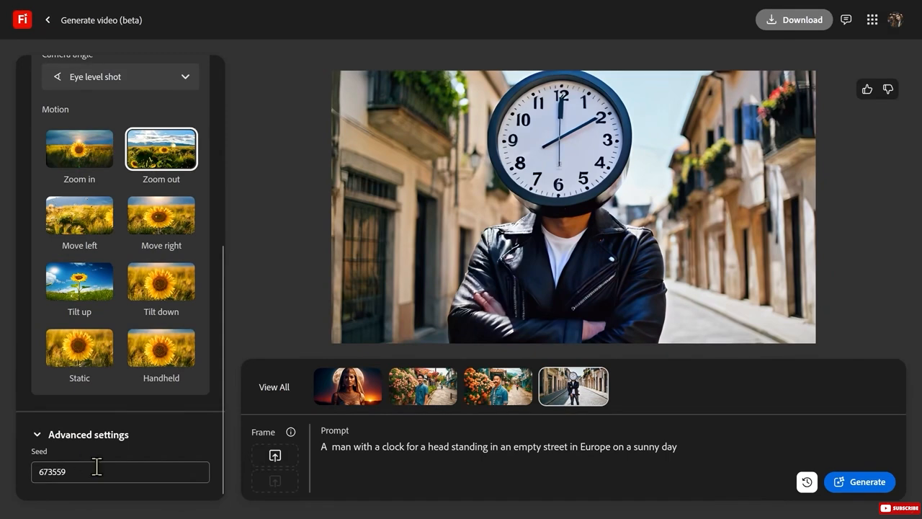
{"action": "left_click", "coordinate": [123, 467]}
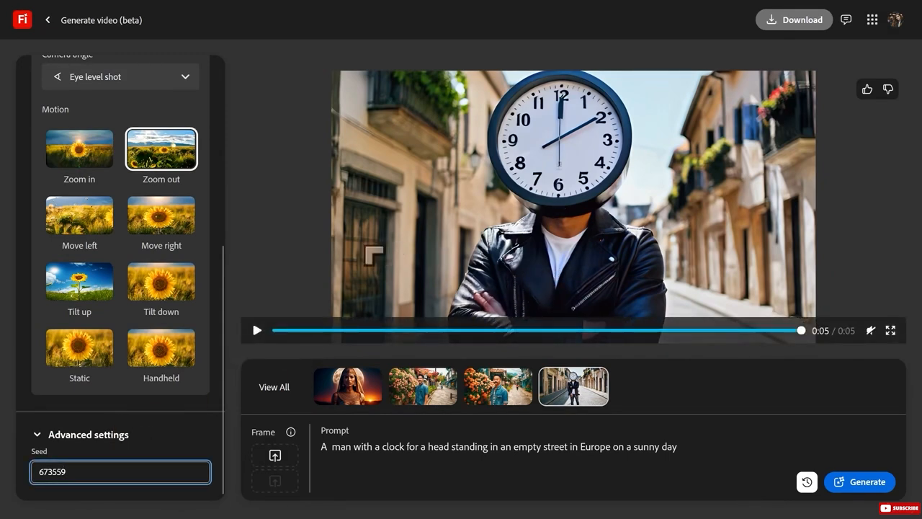
{"action": "scroll", "coordinate": [159, 288], "scroll_direction": "up", "scroll_amount": 2}
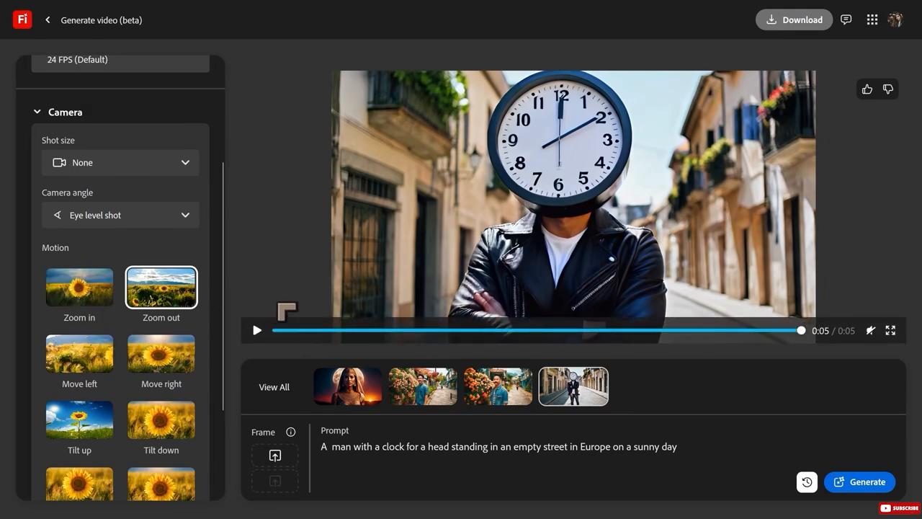
{"action": "left_click", "coordinate": [156, 299]}
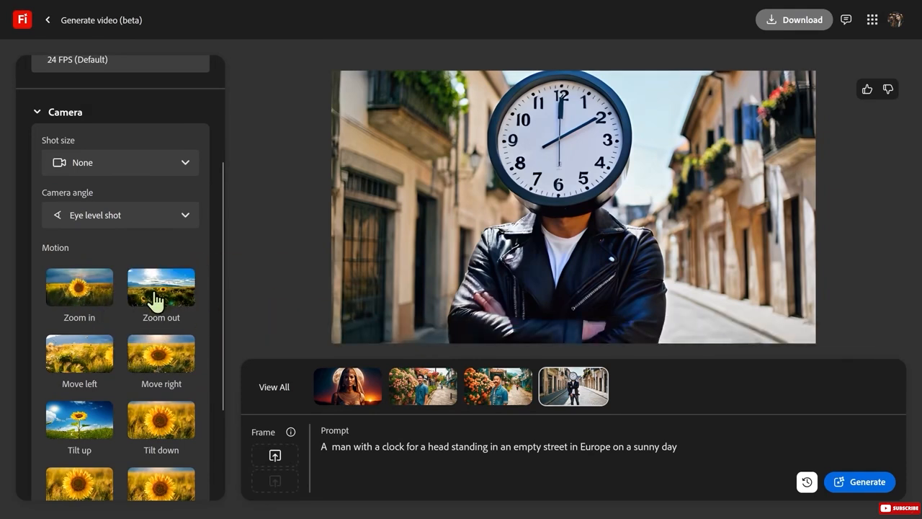
{"action": "left_click", "coordinate": [872, 491]}
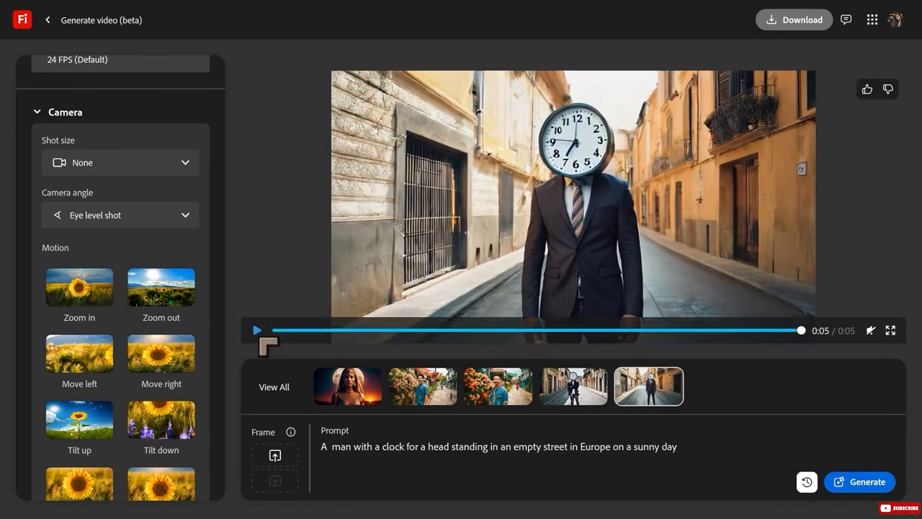
Play the newly generated clip of the clock-headed man in a suit.
{"action": "left_click", "coordinate": [256, 329]}
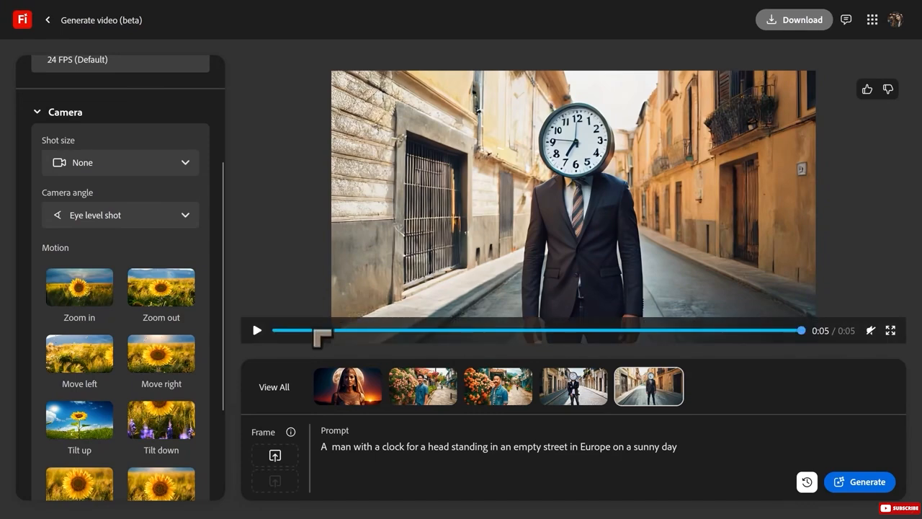
{"action": "left_click", "coordinate": [258, 332]}
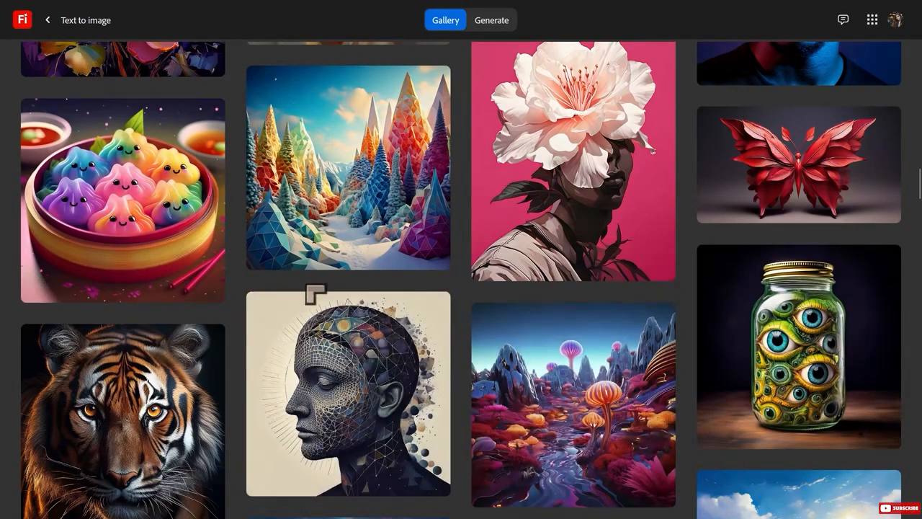
Browse the Text to image gallery and open the image of a jar filled with eyes.
{"action": "scroll", "coordinate": [500, 327], "scroll_direction": "down", "scroll_amount": 4}
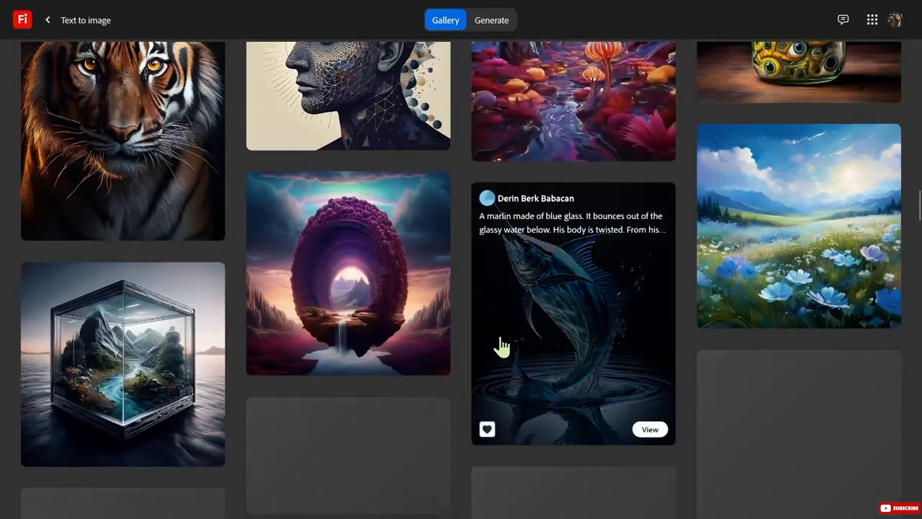
{"action": "scroll", "coordinate": [500, 346], "scroll_direction": "down", "scroll_amount": 2}
{"action": "scroll", "coordinate": [500, 344], "scroll_direction": "up", "scroll_amount": 2}
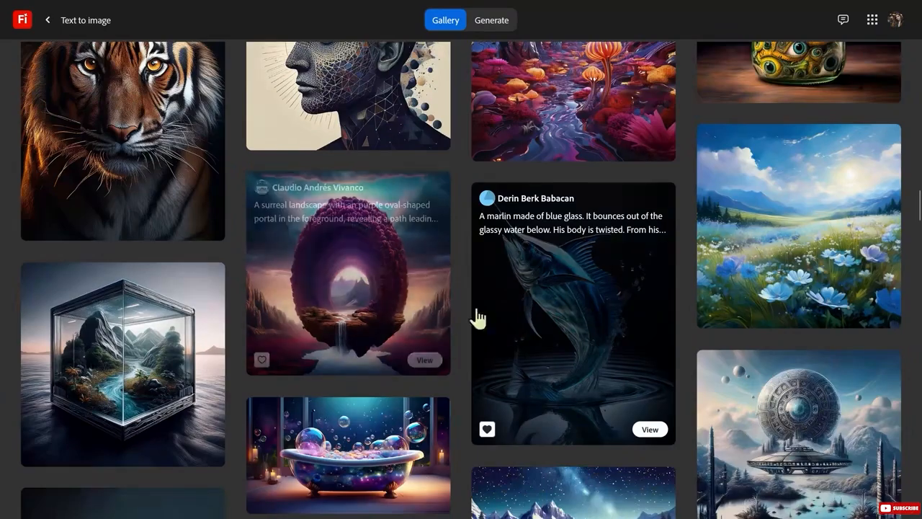
{"action": "scroll", "coordinate": [552, 370], "scroll_direction": "down", "scroll_amount": 4}
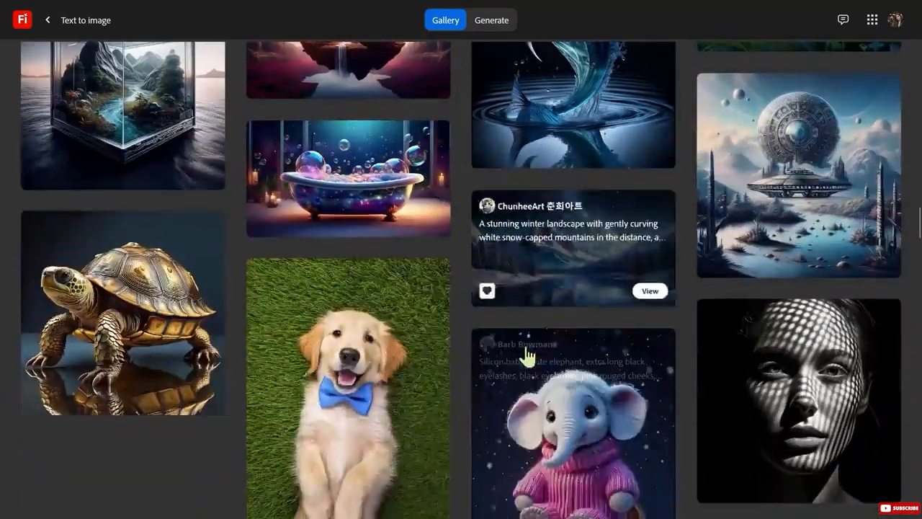
{"action": "scroll", "coordinate": [559, 358], "scroll_direction": "down", "scroll_amount": 2}
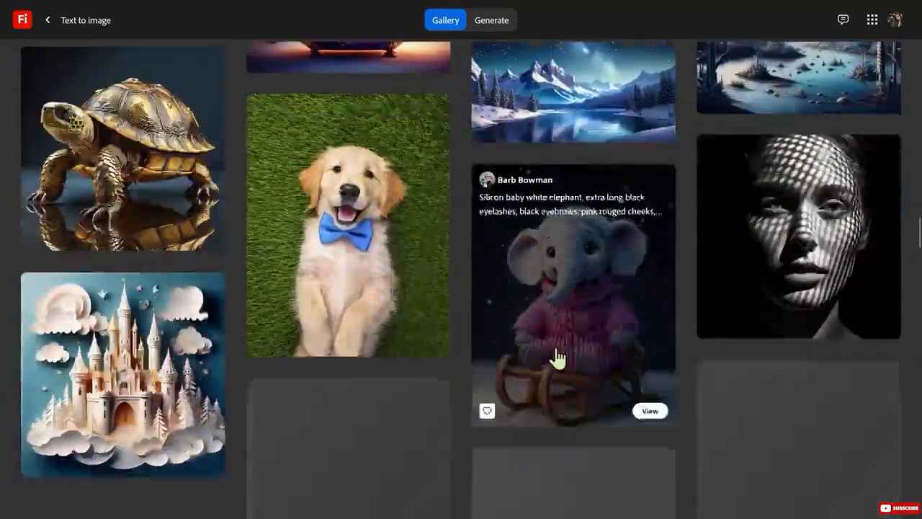
{"action": "scroll", "coordinate": [558, 358], "scroll_direction": "up", "scroll_amount": 10}
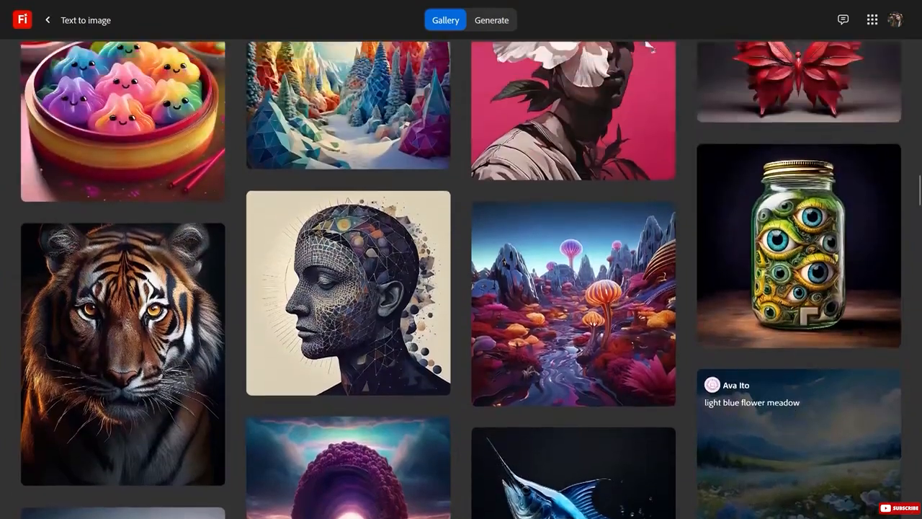
{"action": "scroll", "coordinate": [801, 318], "scroll_direction": "up", "scroll_amount": 1}
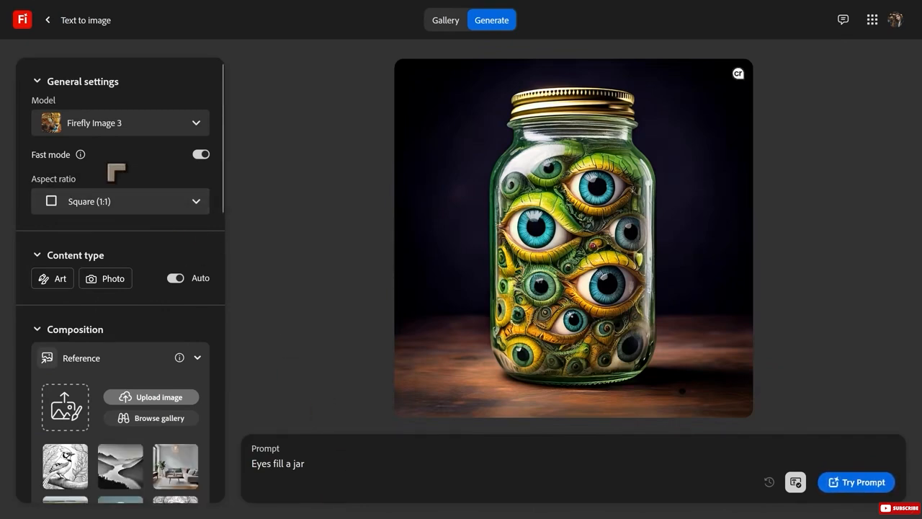
Try the Widescreen (16:9) aspect ratio for the jar image and settle on Portrait (3:4).
{"action": "left_click", "coordinate": [108, 206]}
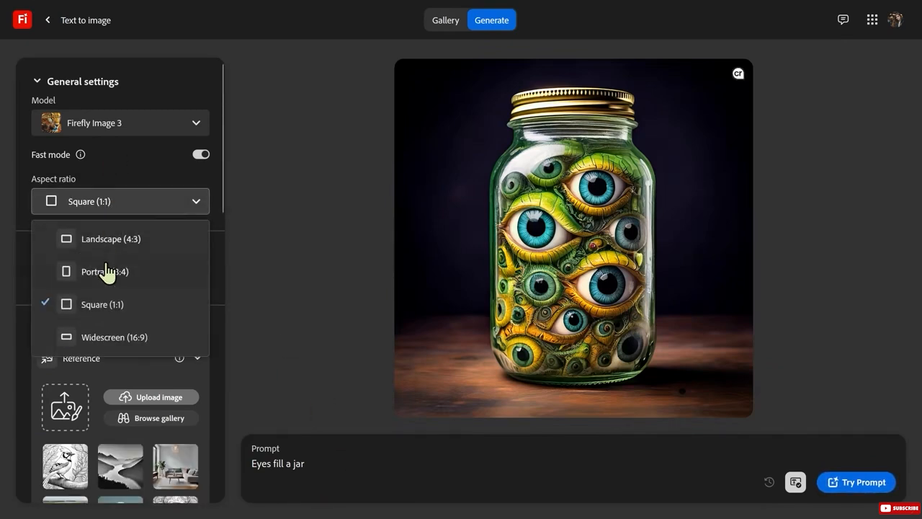
{"action": "left_click", "coordinate": [132, 339]}
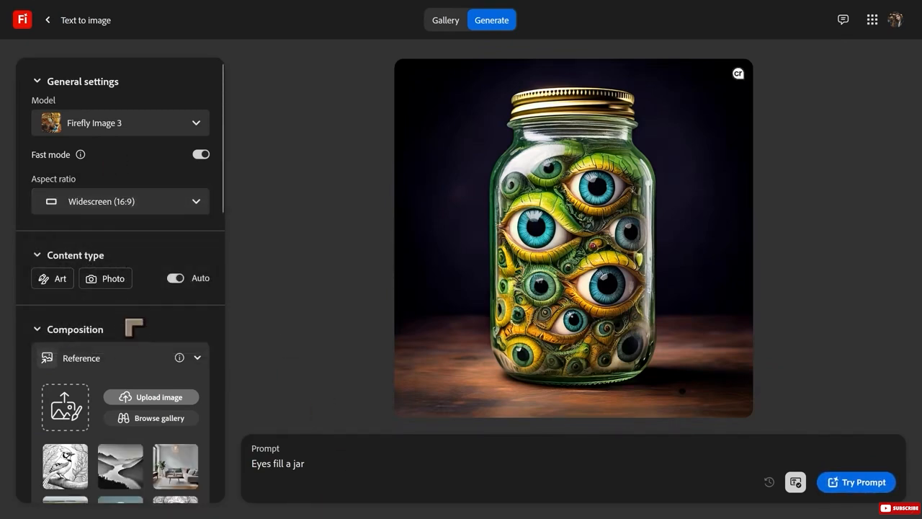
{"action": "left_click", "coordinate": [114, 202]}
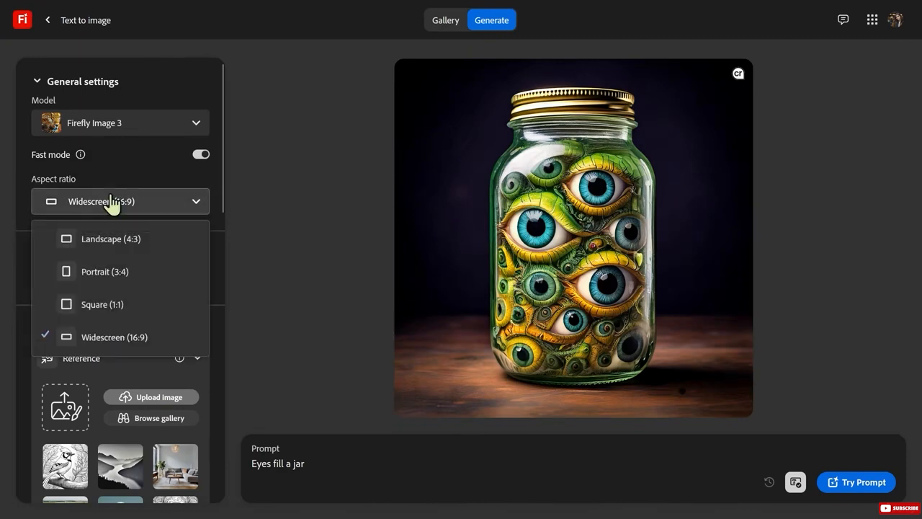
{"action": "left_click", "coordinate": [124, 274]}
{"action": "left_click", "coordinate": [126, 216]}
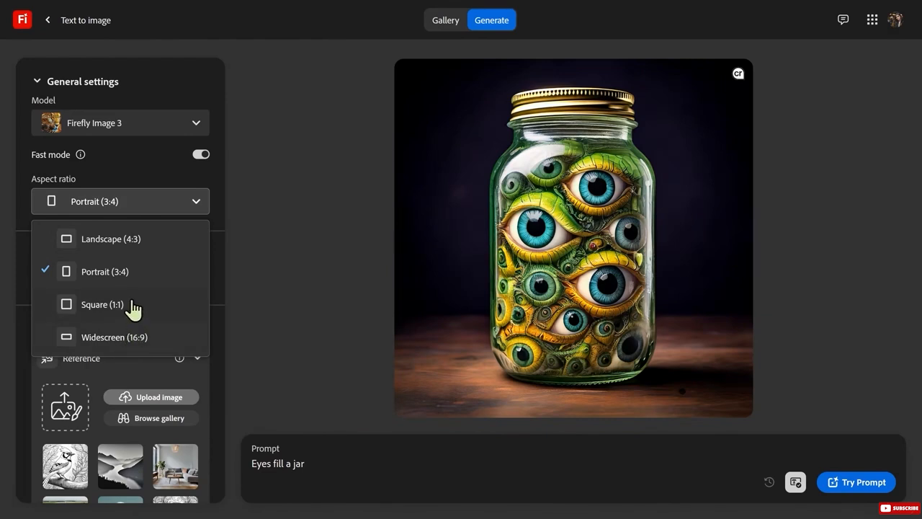
{"action": "left_click", "coordinate": [125, 275]}
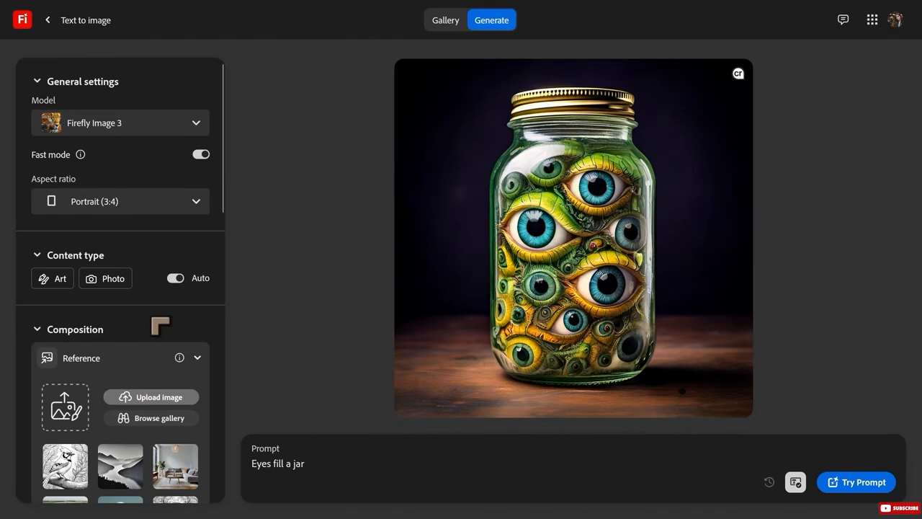
{"action": "left_click", "coordinate": [118, 209]}
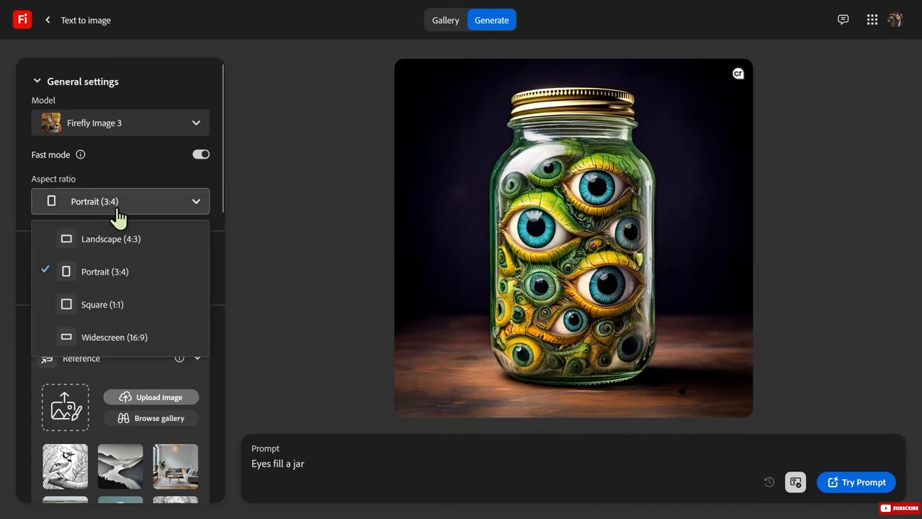
{"action": "left_click", "coordinate": [117, 272]}
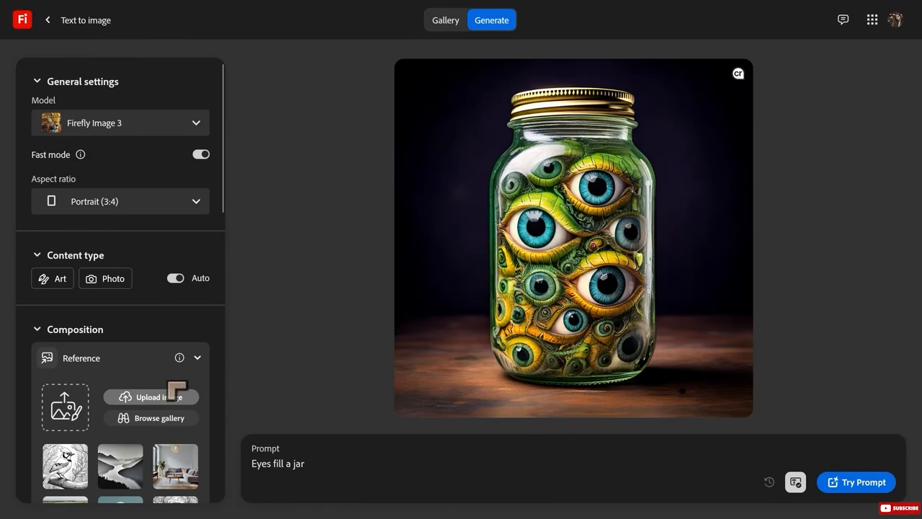
Add the Hyper realistic and Bokeh effect styles to the "Eyes fill a jar" prompt and generate the images.
{"action": "scroll", "coordinate": [172, 392], "scroll_direction": "down", "scroll_amount": 3}
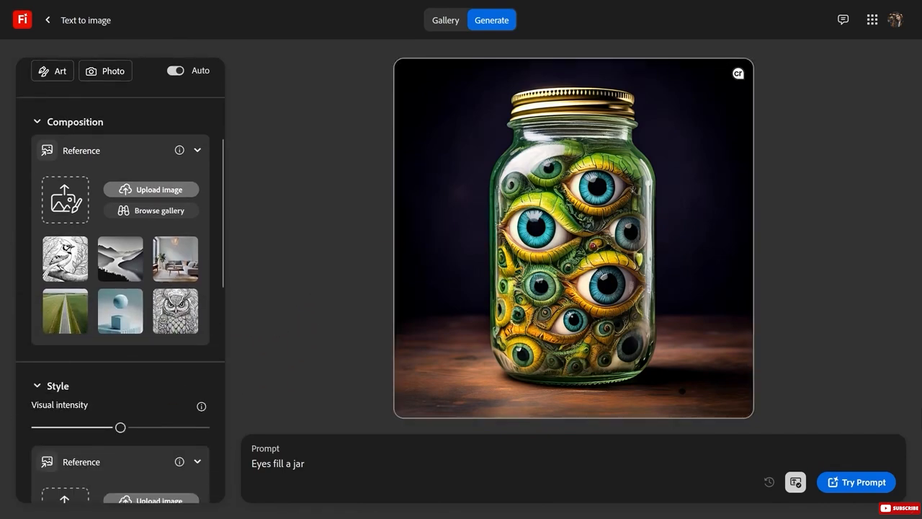
{"action": "scroll", "coordinate": [128, 269], "scroll_direction": "down", "scroll_amount": 5}
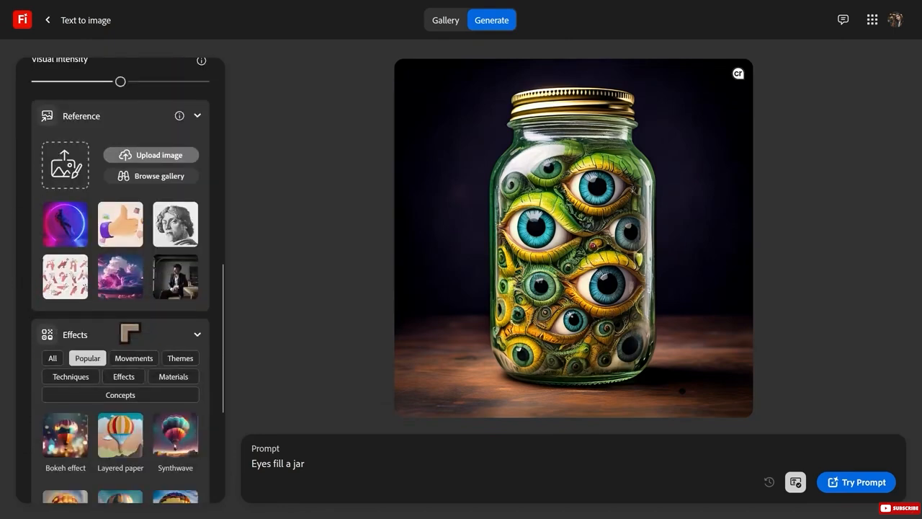
{"action": "scroll", "coordinate": [119, 274], "scroll_direction": "down", "scroll_amount": 3}
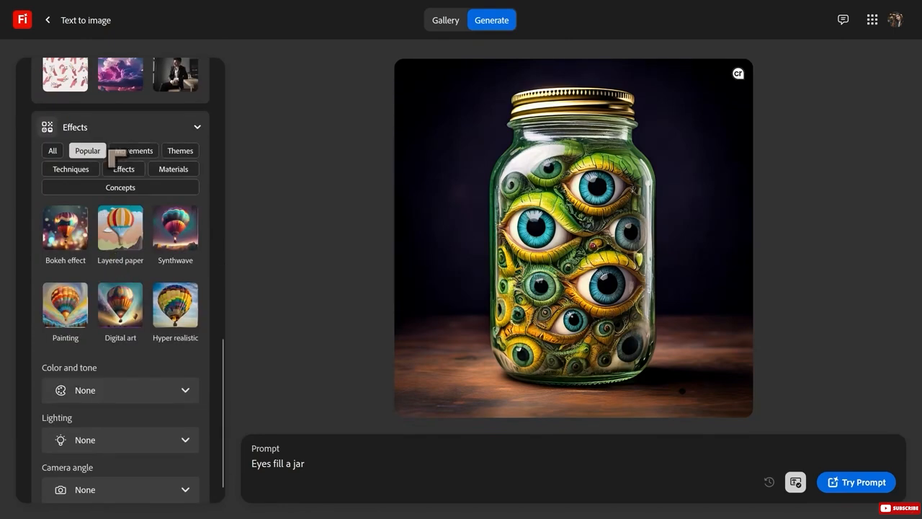
{"action": "scroll", "coordinate": [151, 265], "scroll_direction": "down", "scroll_amount": 1}
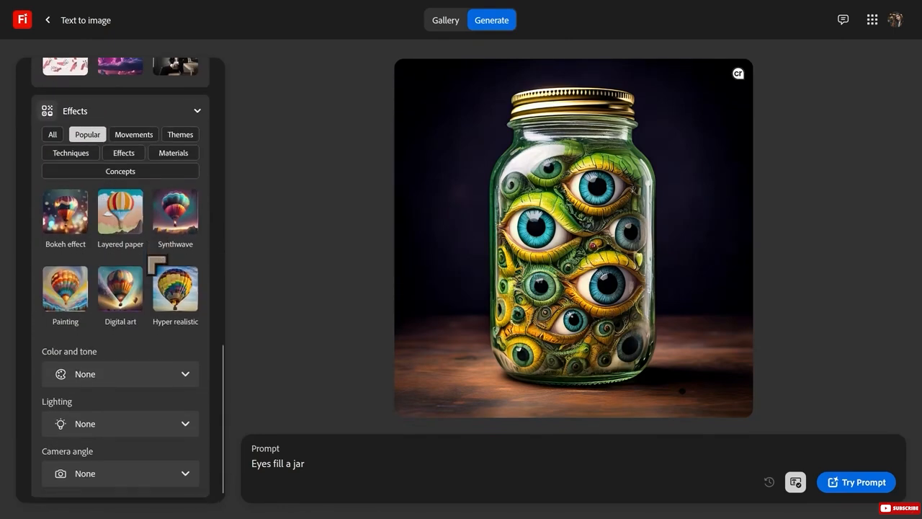
{"action": "left_click", "coordinate": [167, 301]}
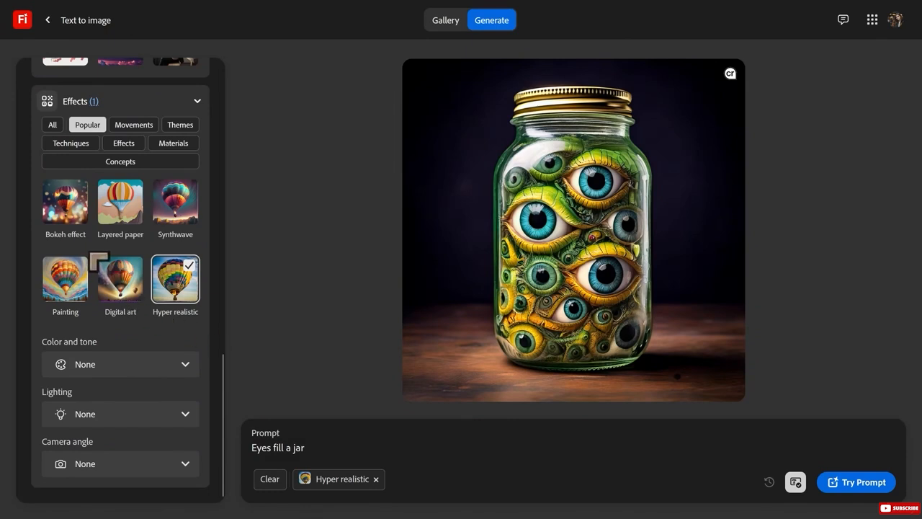
{"action": "left_click", "coordinate": [75, 220]}
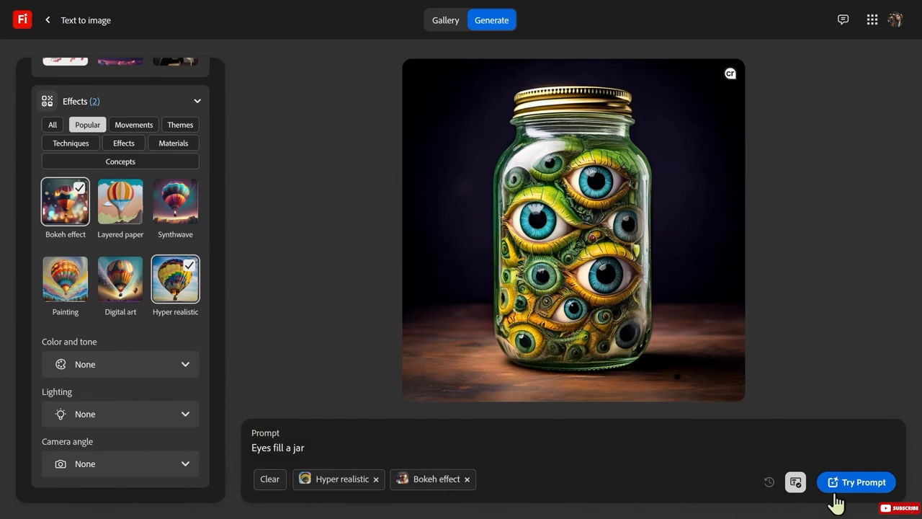
{"action": "left_click", "coordinate": [856, 482]}
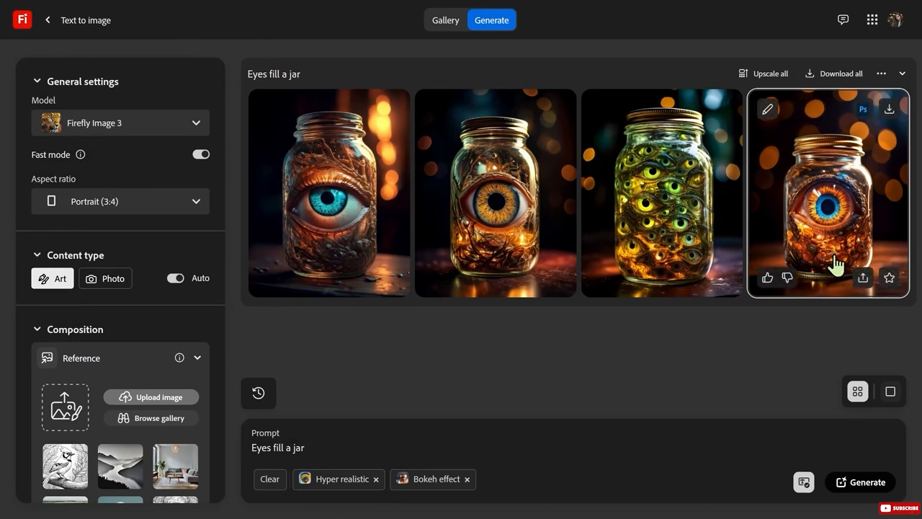
View the fourth generated jar image enlarged and upscale all the generated jar images.
{"action": "left_click", "coordinate": [835, 182]}
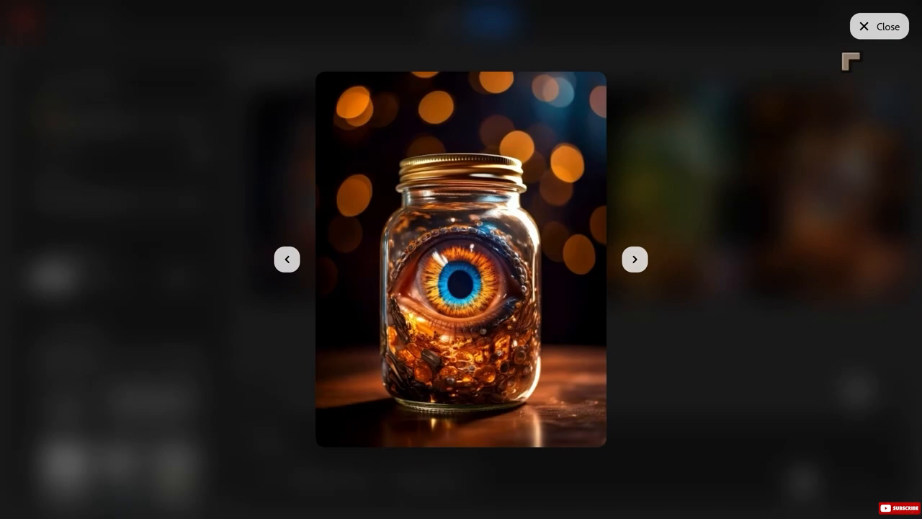
{"action": "left_click", "coordinate": [875, 30]}
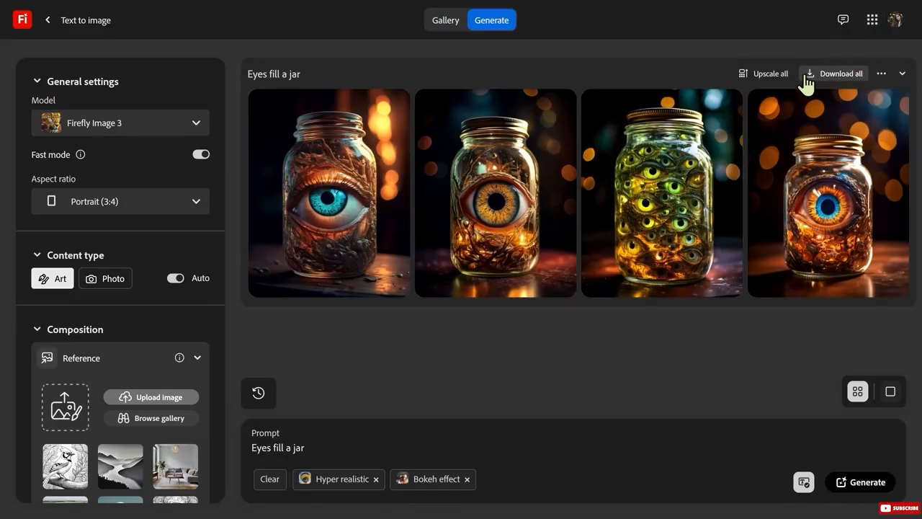
{"action": "left_click", "coordinate": [770, 81]}
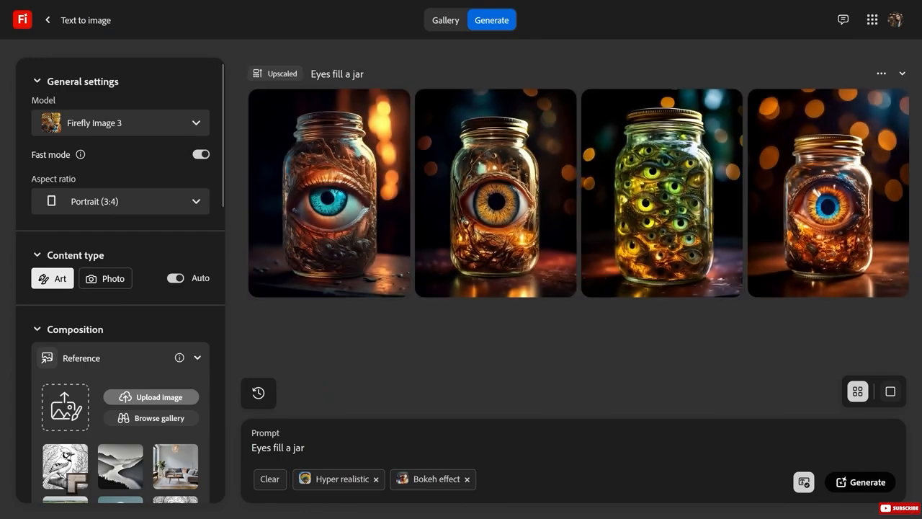
Inspect the upscaled fourth jar image enlarged twice, closing the enlarged view each time.
{"action": "left_click", "coordinate": [854, 194]}
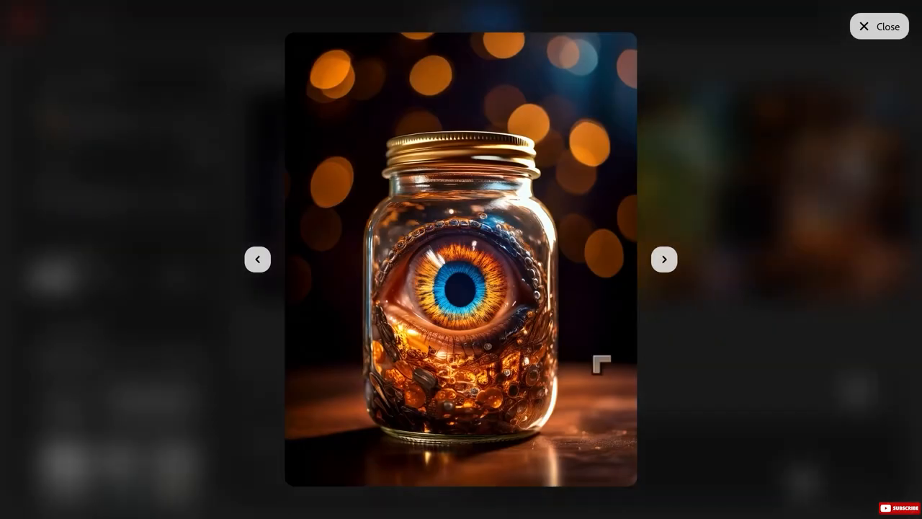
{"action": "mouse_move", "coordinate": [430, 271]}
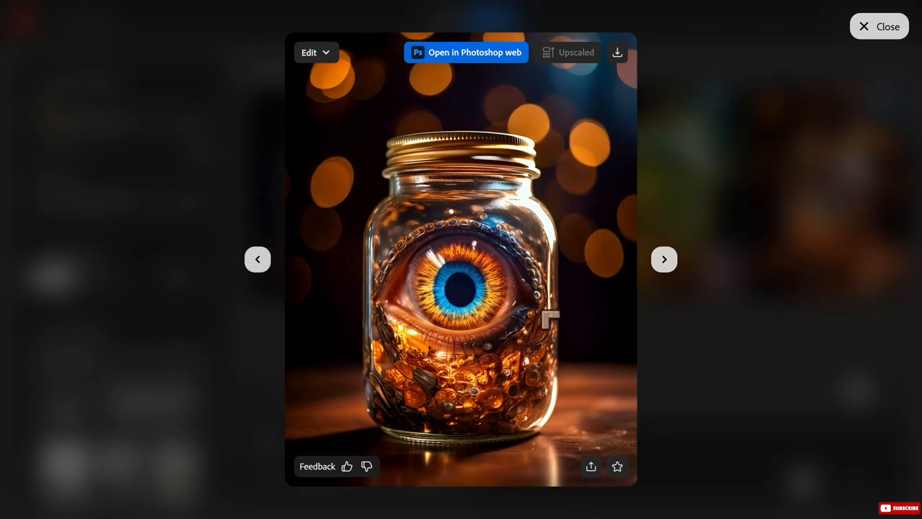
{"action": "left_click", "coordinate": [866, 28]}
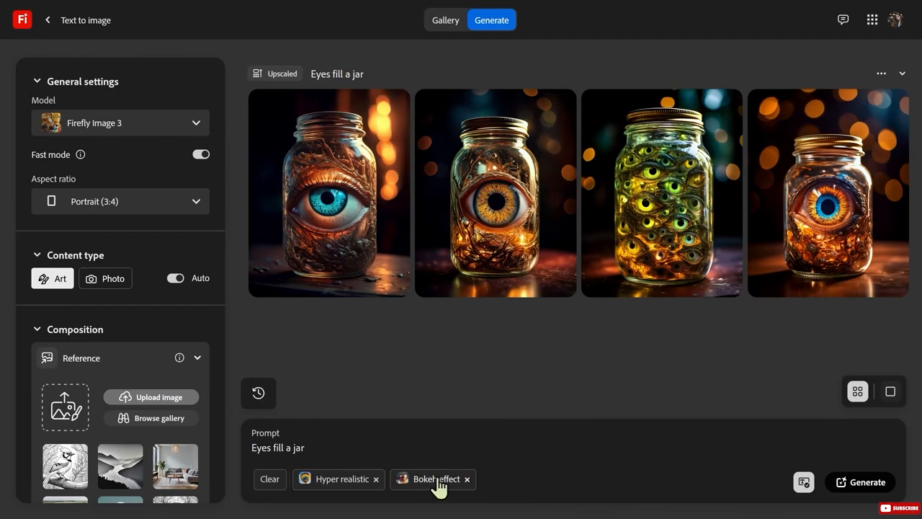
{"action": "left_click", "coordinate": [829, 216]}
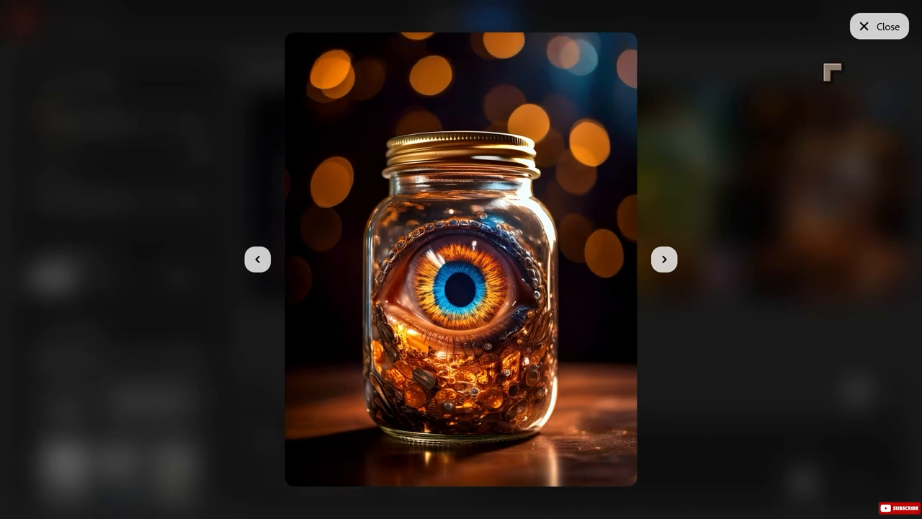
{"action": "left_click", "coordinate": [861, 33]}
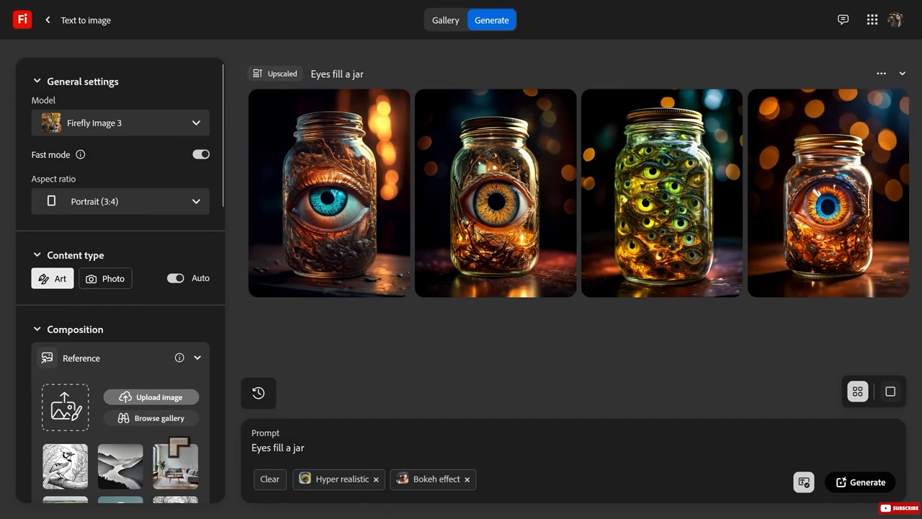
Generate a portrait video from the jar image frame with the prompt "eye in a jar blinks." and the Tilt down motion.
{"action": "mouse_move", "coordinate": [875, 110]}
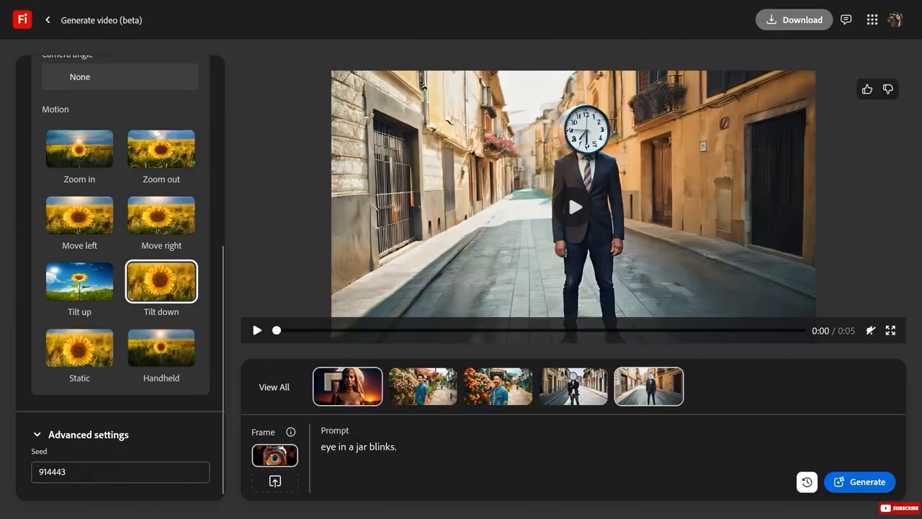
{"action": "left_click", "coordinate": [855, 485]}
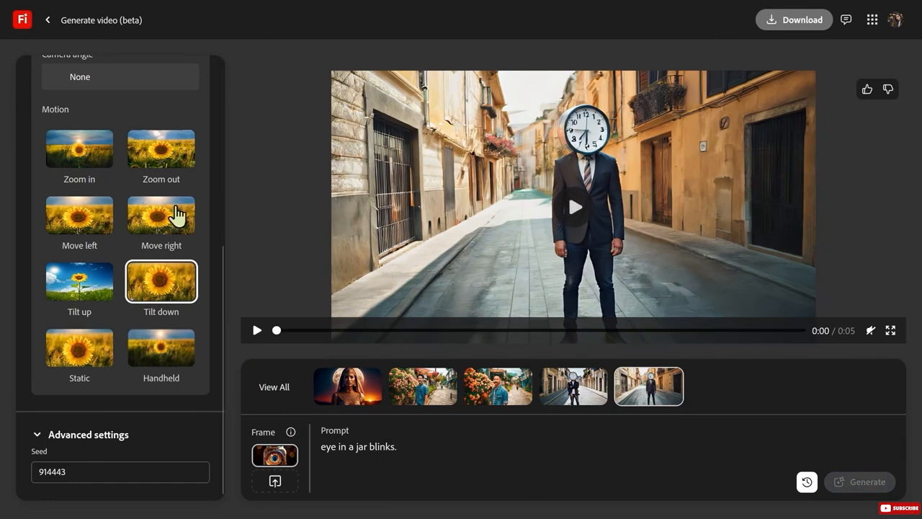
{"action": "scroll", "coordinate": [137, 223], "scroll_direction": "up", "scroll_amount": 5}
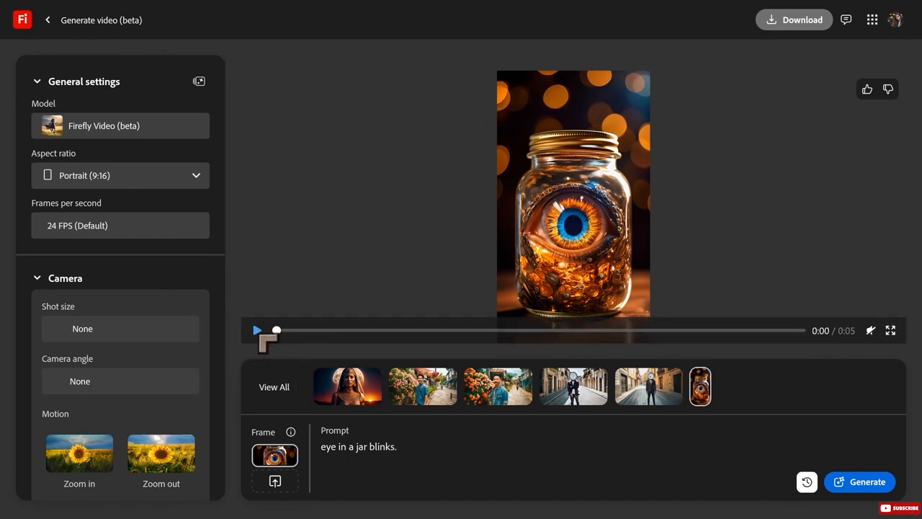
Play the generated eye-in-a-jar video several times to check its motion.
{"action": "left_click", "coordinate": [257, 329]}
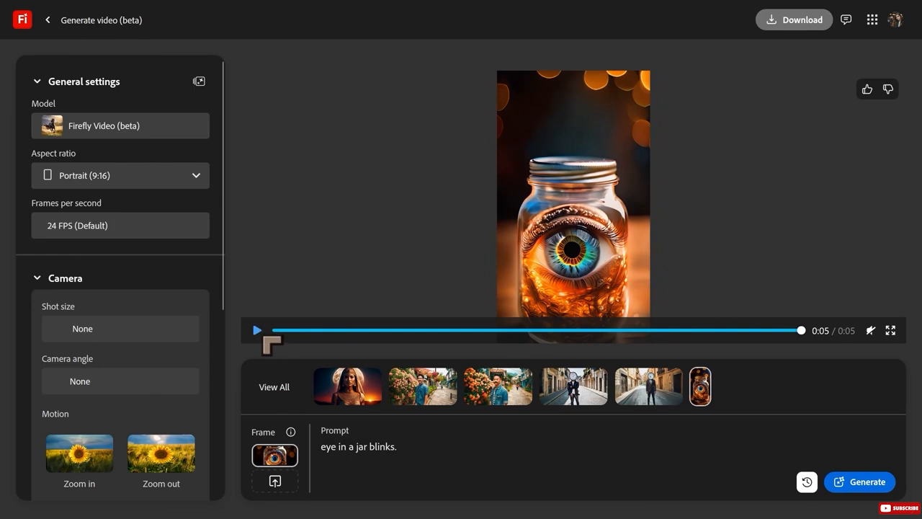
{"action": "left_click", "coordinate": [258, 330]}
{"action": "mouse_move", "coordinate": [245, 325]}
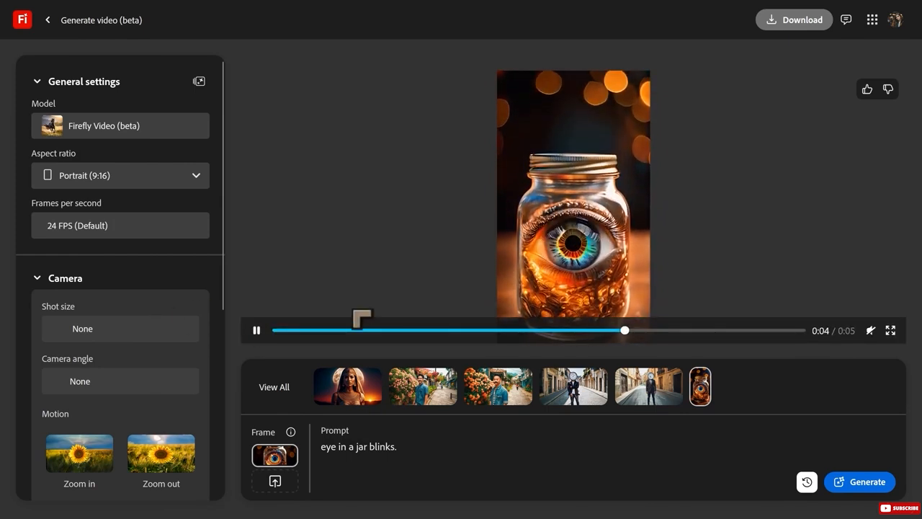
{"action": "left_click", "coordinate": [261, 331]}
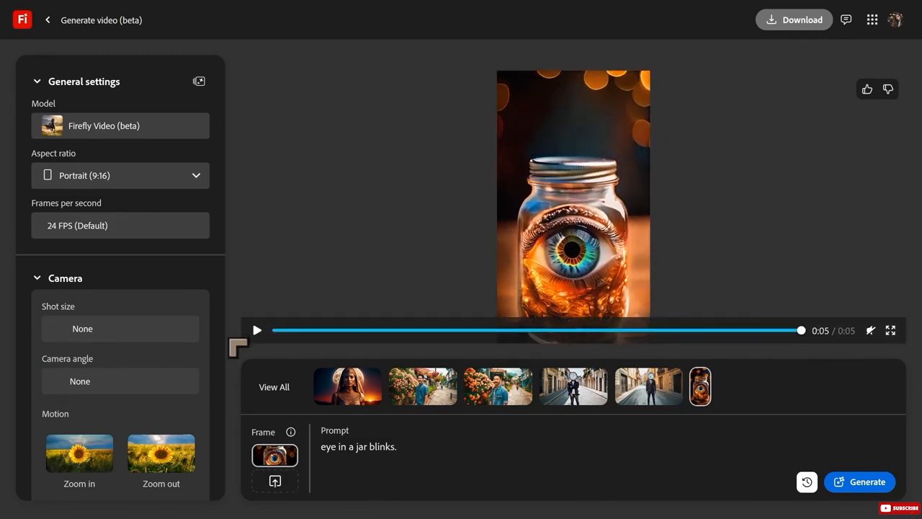
{"action": "left_click", "coordinate": [249, 334]}
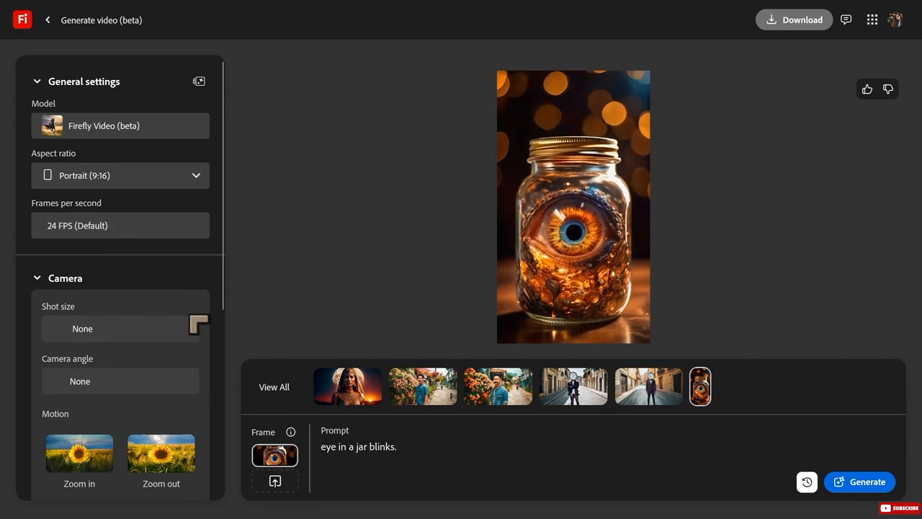
{"action": "mouse_move", "coordinate": [452, 230]}
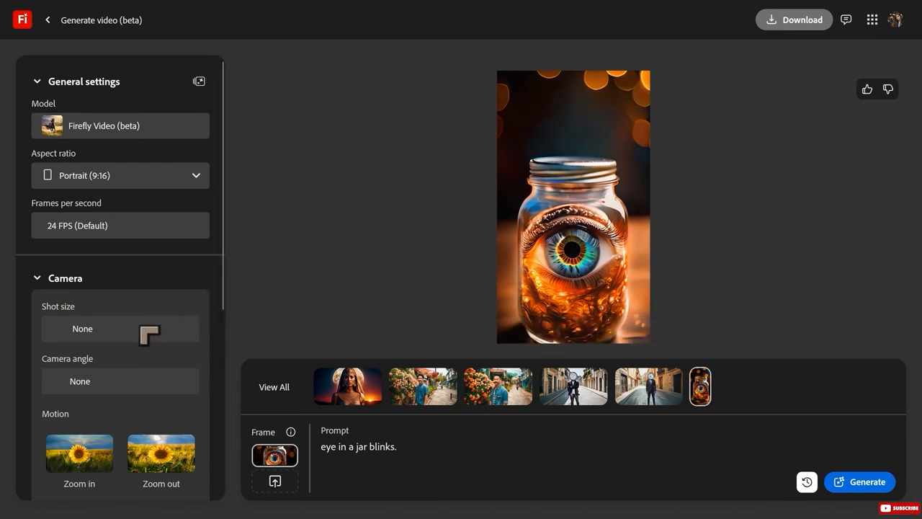
Review the Motion options for the jar video, and go back to the Firefly home page to open Files.
{"action": "scroll", "coordinate": [160, 281], "scroll_direction": "down", "scroll_amount": 4}
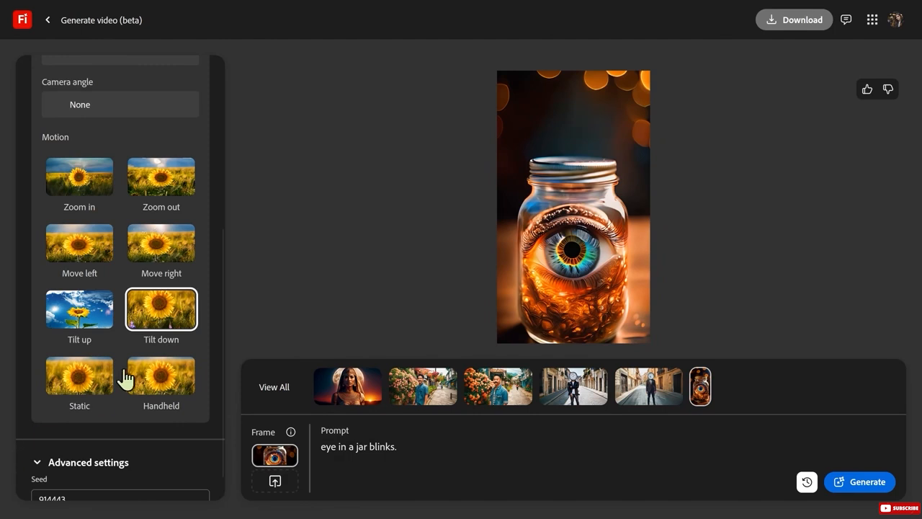
{"action": "mouse_move", "coordinate": [324, 331]}
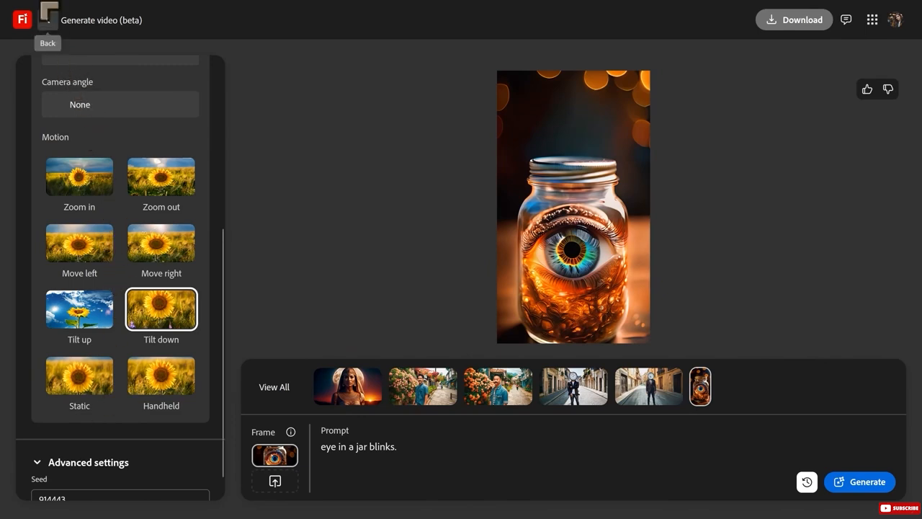
{"action": "mouse_move", "coordinate": [47, 12]}
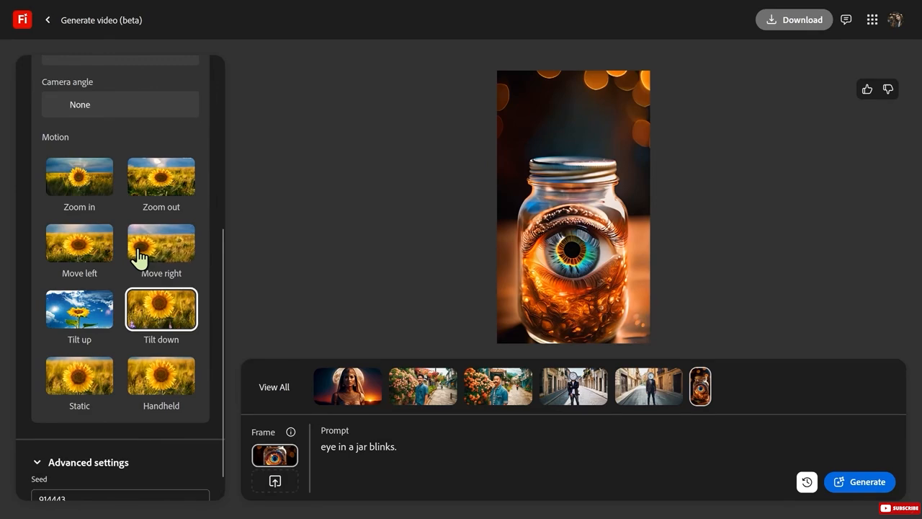
{"action": "left_click", "coordinate": [47, 25]}
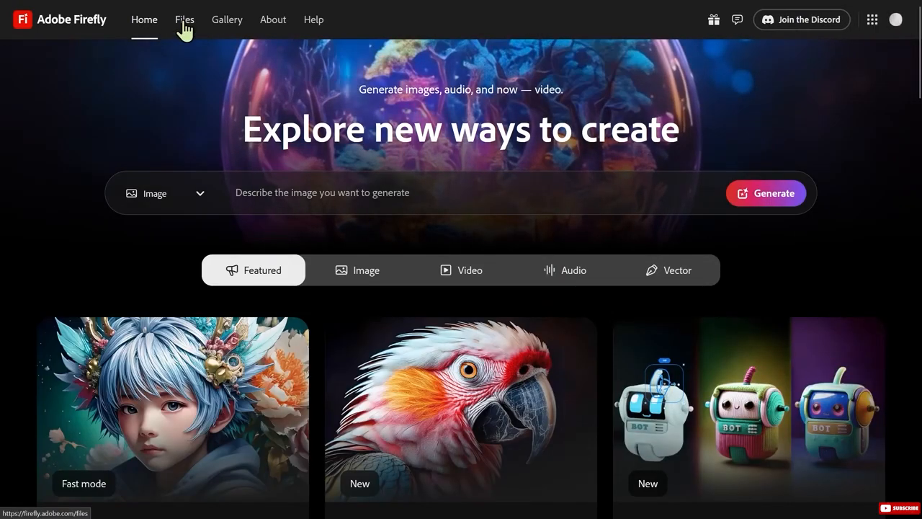
{"action": "left_click", "coordinate": [184, 21]}
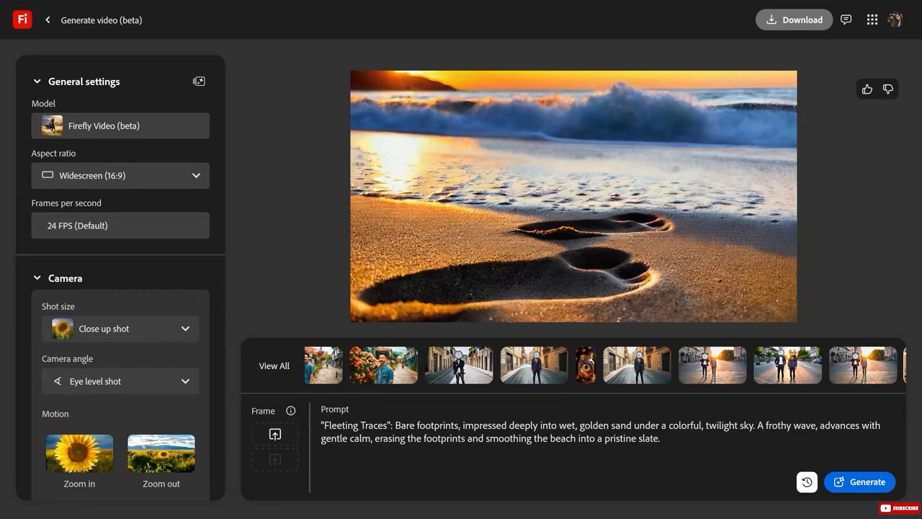
Open the generated street video of the men with clock and goldfish bowl heads and play it repeatedly.
{"action": "mouse_move", "coordinate": [418, 268]}
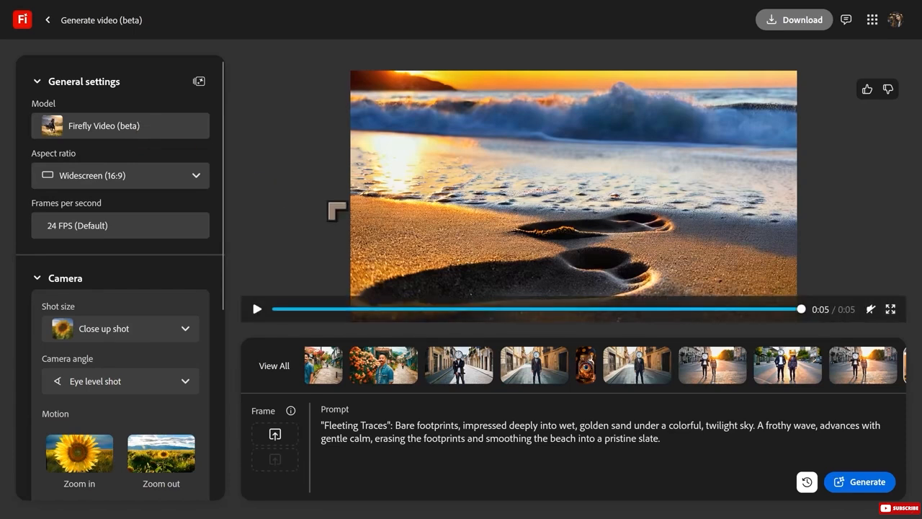
{"action": "left_click", "coordinate": [720, 379]}
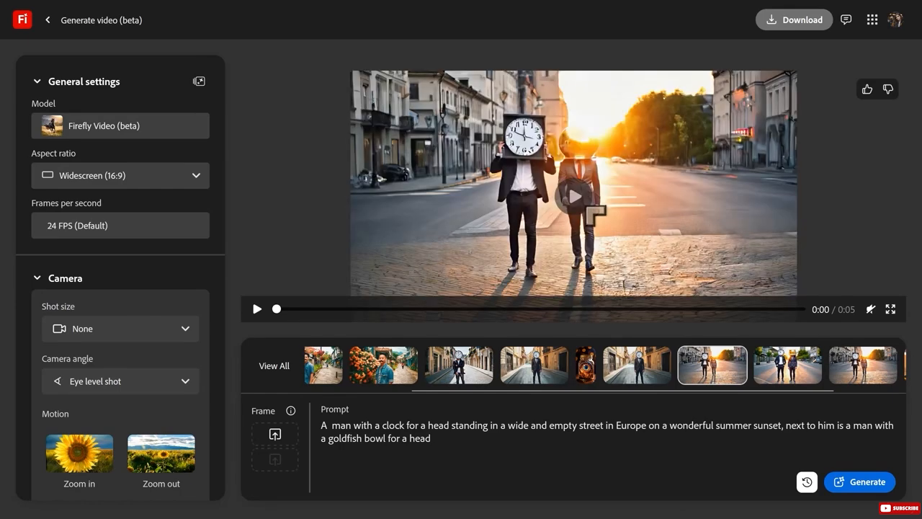
{"action": "left_click", "coordinate": [576, 201]}
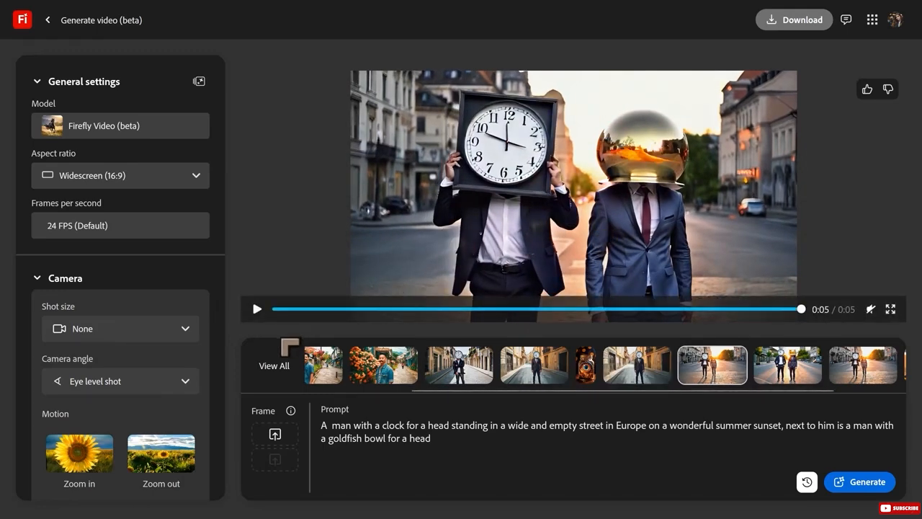
{"action": "left_click", "coordinate": [257, 310]}
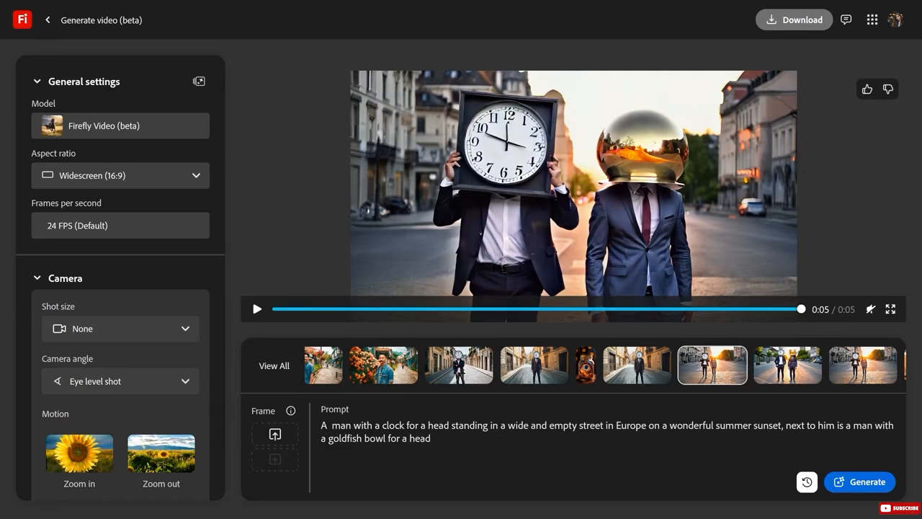
{"action": "left_click", "coordinate": [257, 308]}
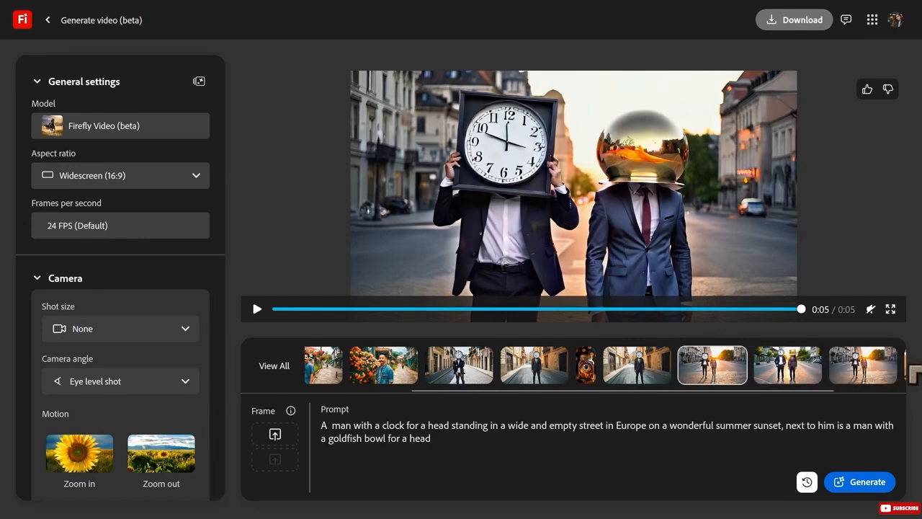
Open the "Fleeting Traces" beach footprints video, play it repeatedly and view its Shot size options.
{"action": "left_click", "coordinate": [909, 369]}
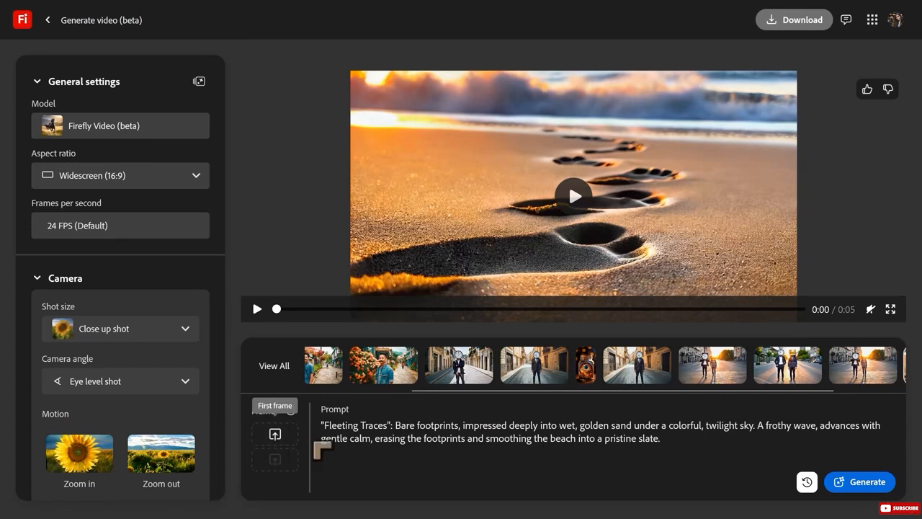
{"action": "mouse_move", "coordinate": [290, 410]}
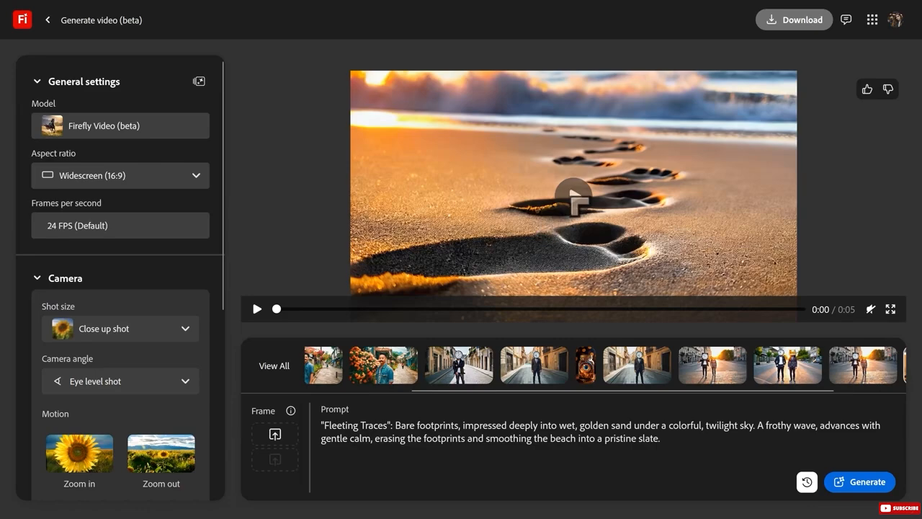
{"action": "left_click", "coordinate": [573, 200]}
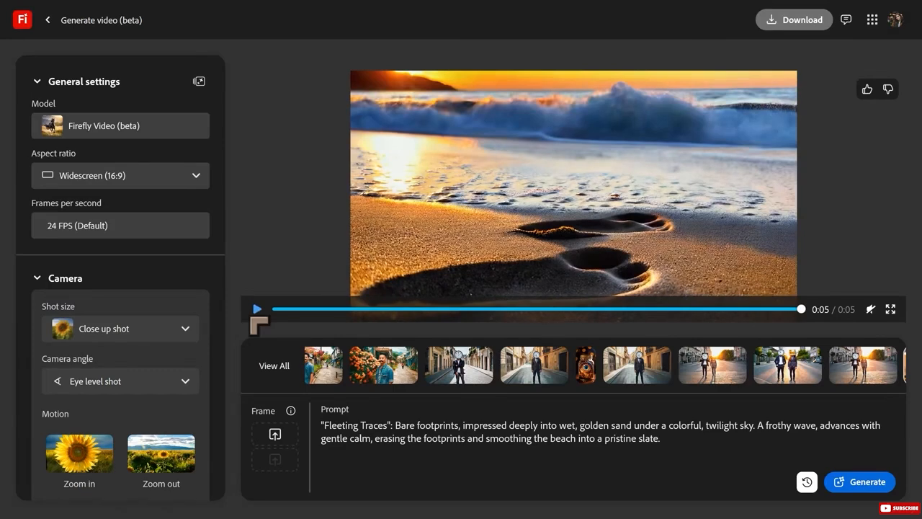
{"action": "left_click", "coordinate": [261, 317]}
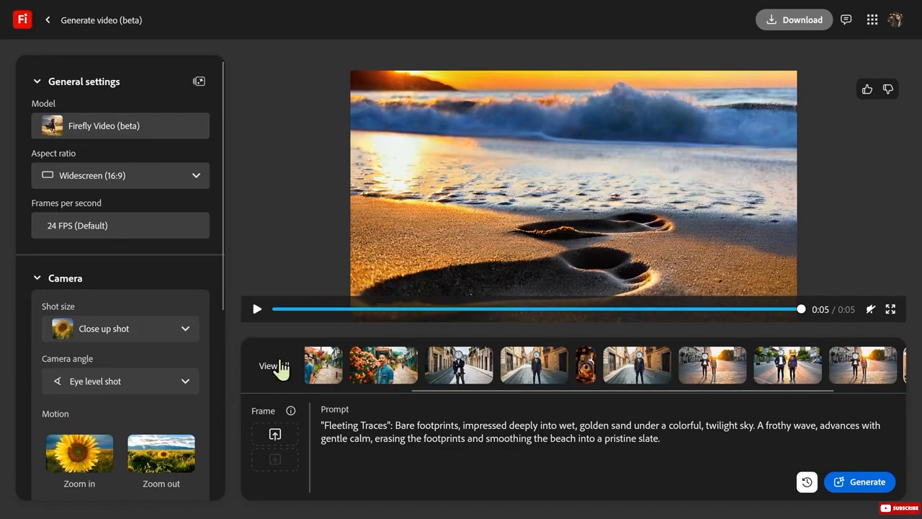
{"action": "left_click", "coordinate": [258, 309]}
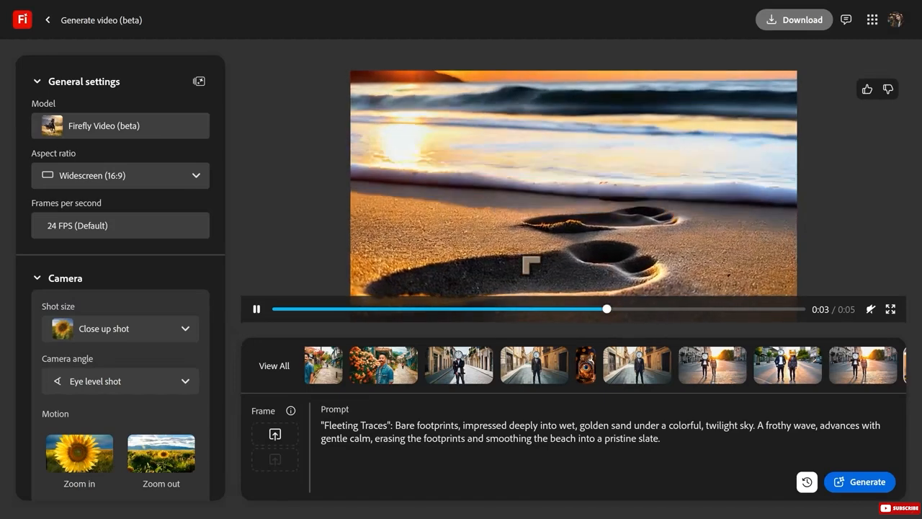
{"action": "left_click", "coordinate": [256, 309]}
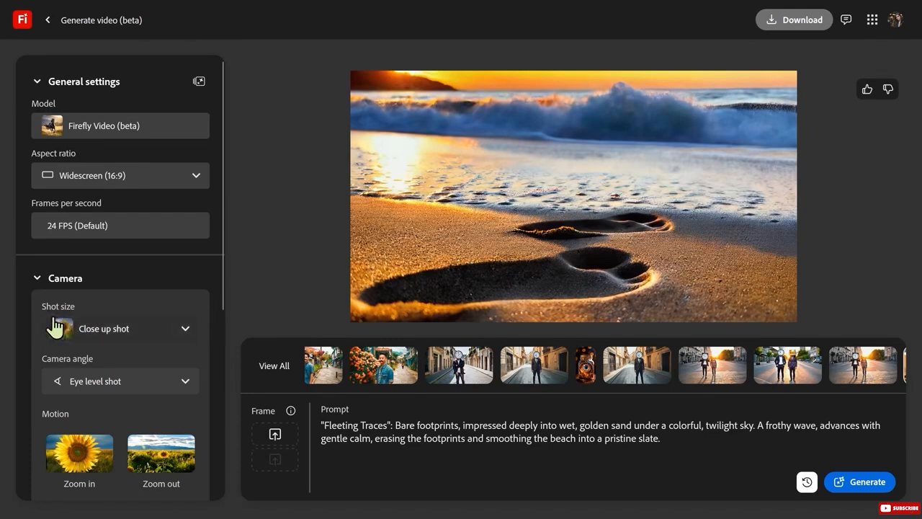
{"action": "left_click", "coordinate": [119, 337]}
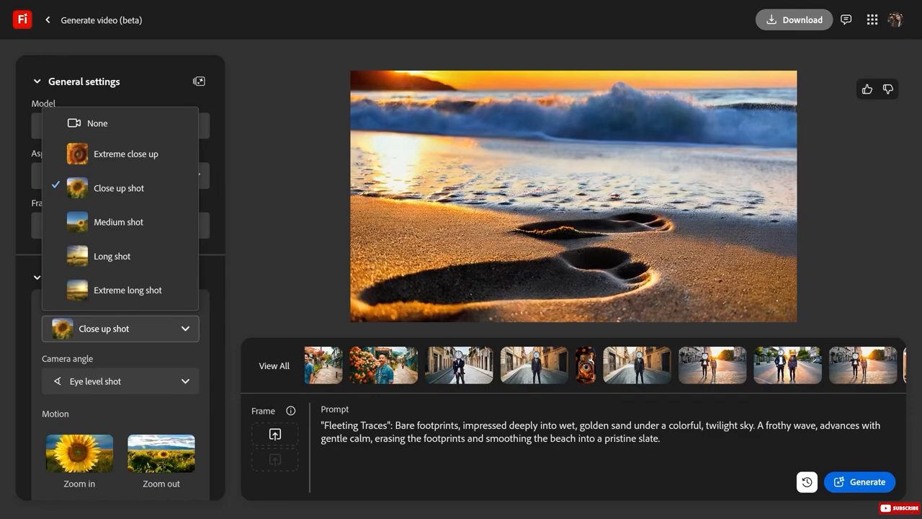
{"action": "left_click", "coordinate": [261, 278]}
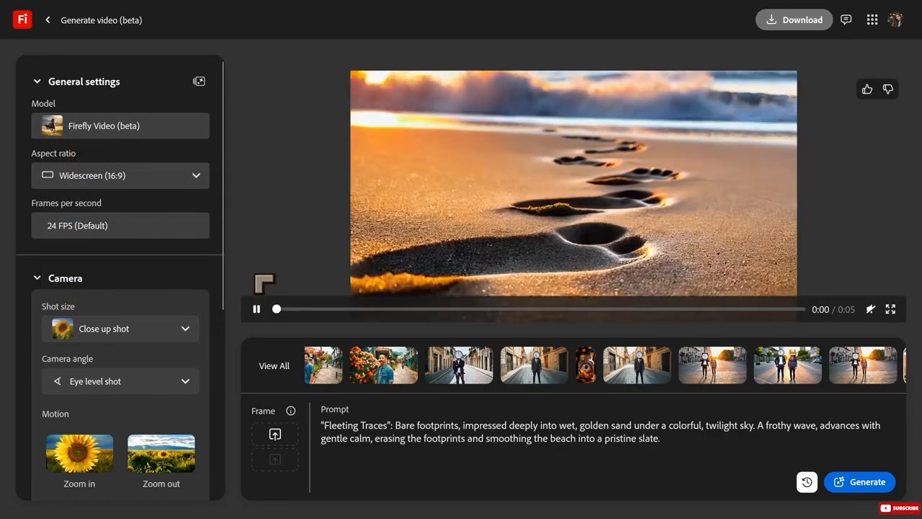